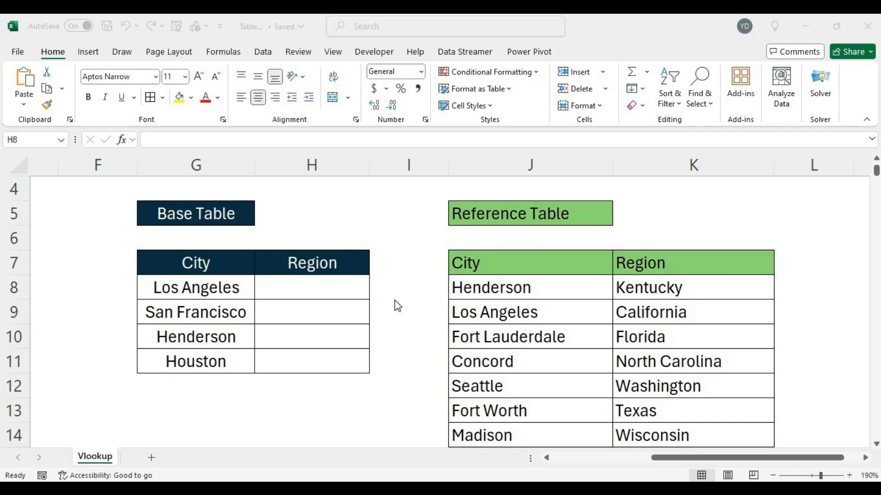
# - Start a VLOOKUP formula in H8 with the text "Los Angeles" as the lookup value
pyautogui.moveTo(155, 212); pyautogui.dragTo(350, 298)
pyautogui.click(392, 257)
pyautogui.click(341, 287)
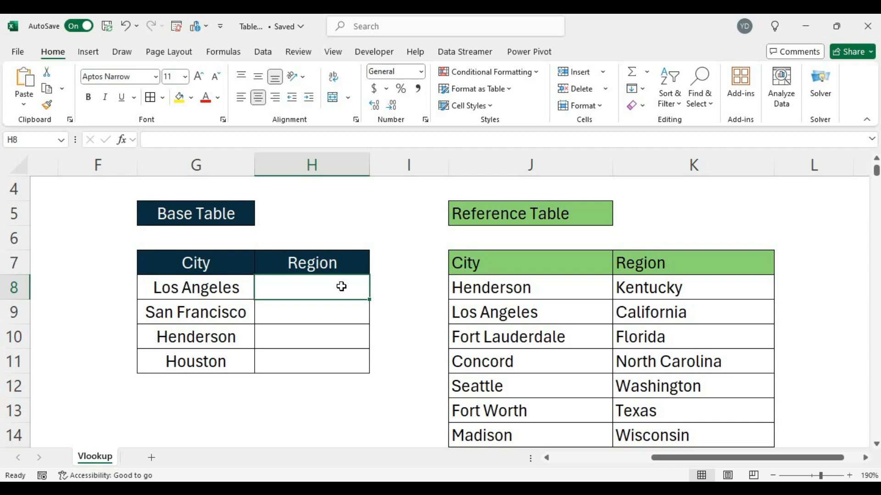
pyautogui.write('=')
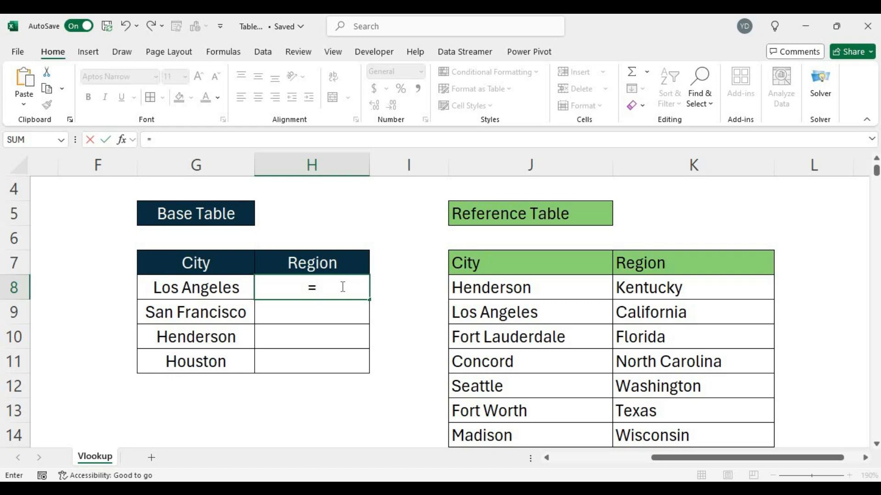
pyautogui.write('vl')
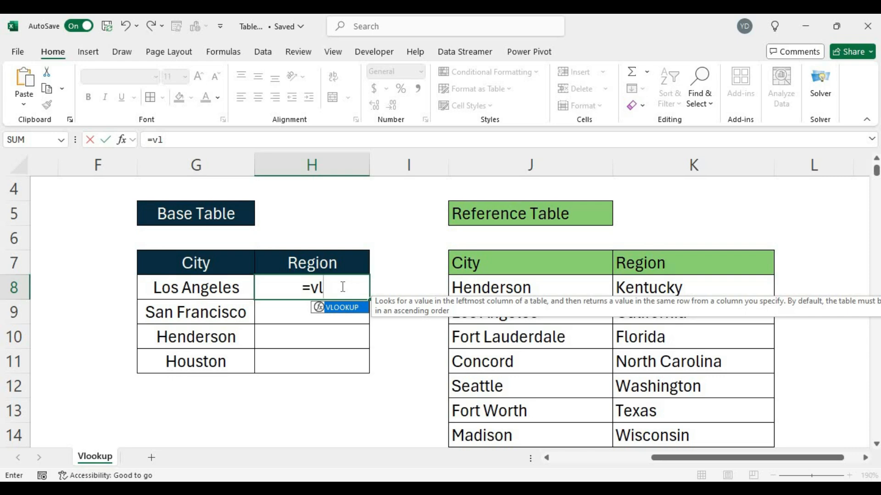
pyautogui.press('Tab')
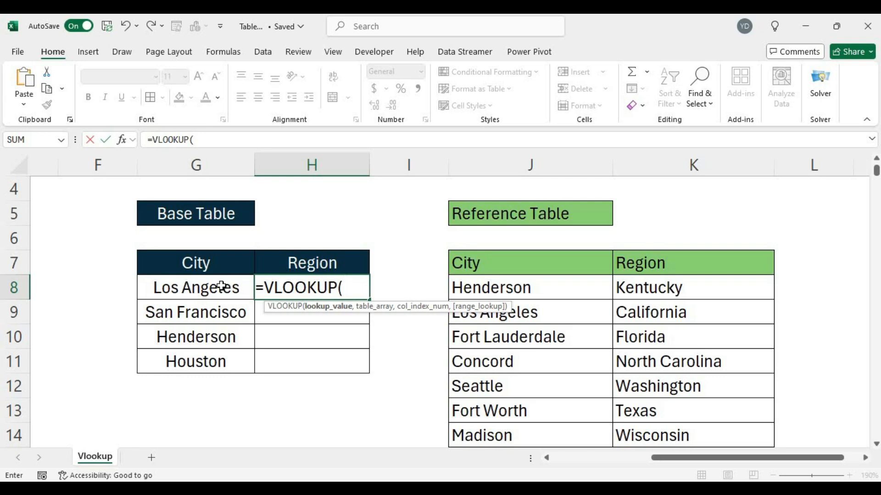
pyautogui.write('"Los A')
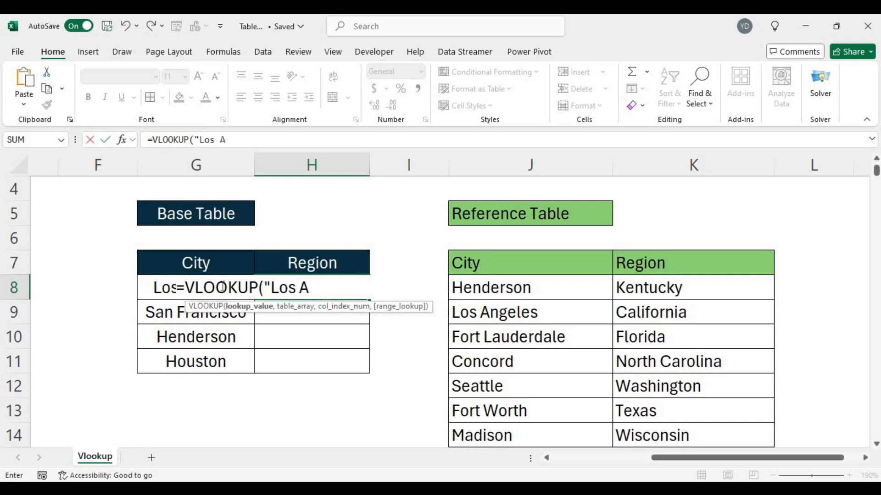
pyautogui.write('ngeles')
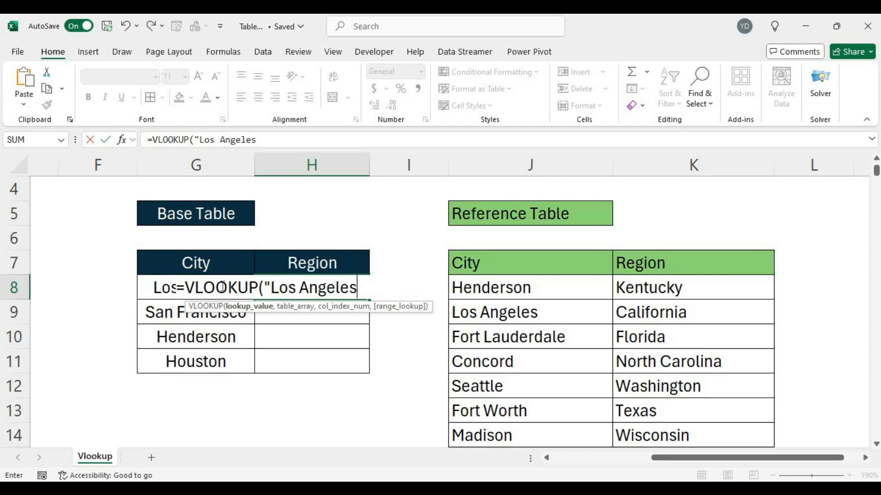
pyautogui.write('",')
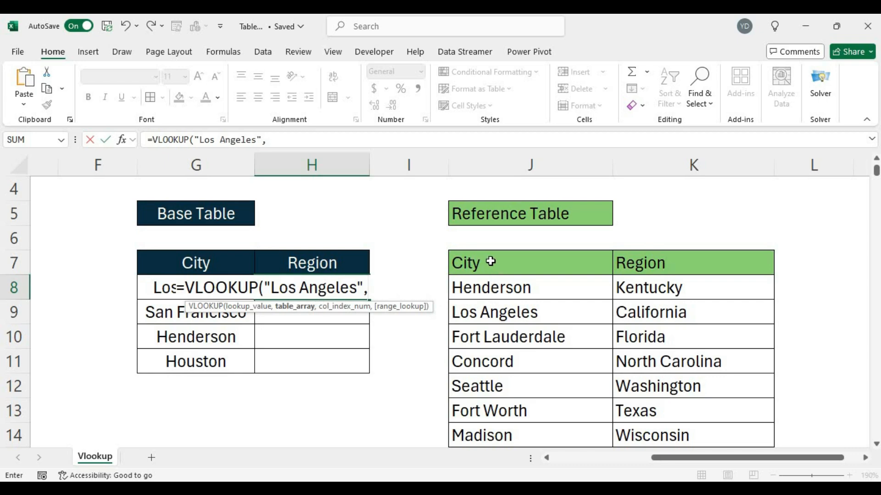
# - Set the VLOOKUP table array to the whole reference table J7:K21 and the column index to 2
pyautogui.moveTo(490, 262); pyautogui.dragTo(678, 410)
pyautogui.scroll(4, 648, 344)
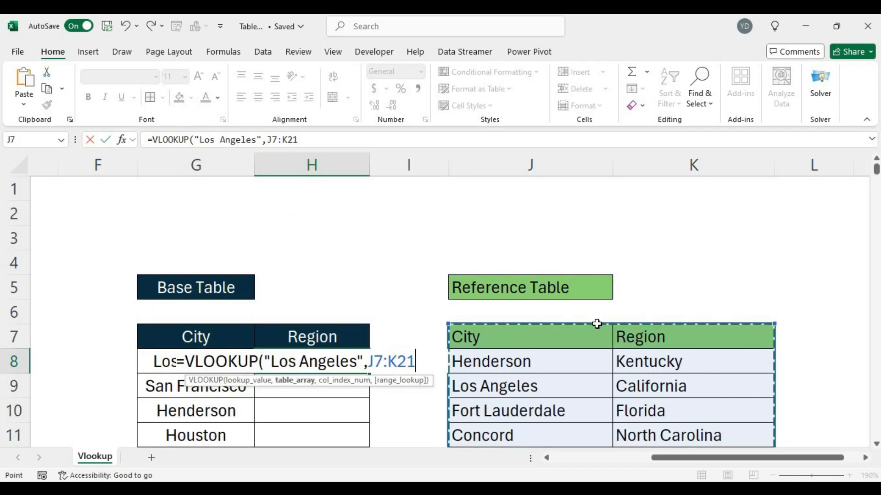
pyautogui.scroll(-1, 597, 324)
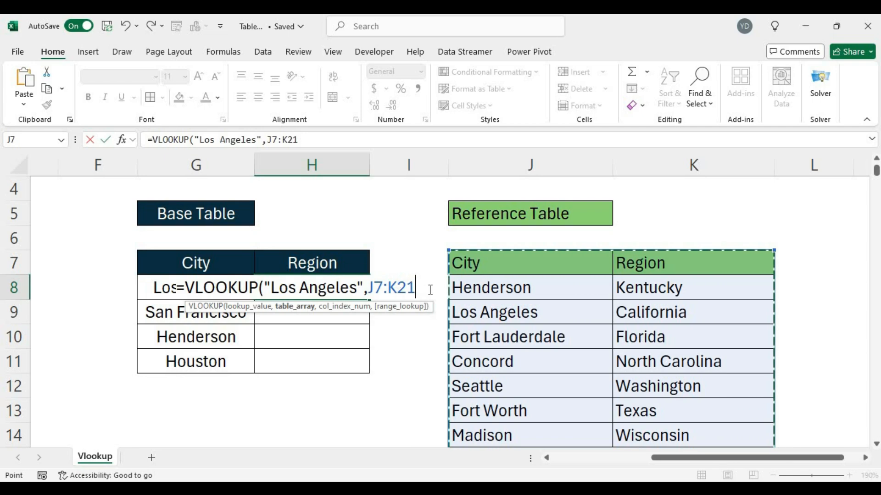
pyautogui.write(',2')
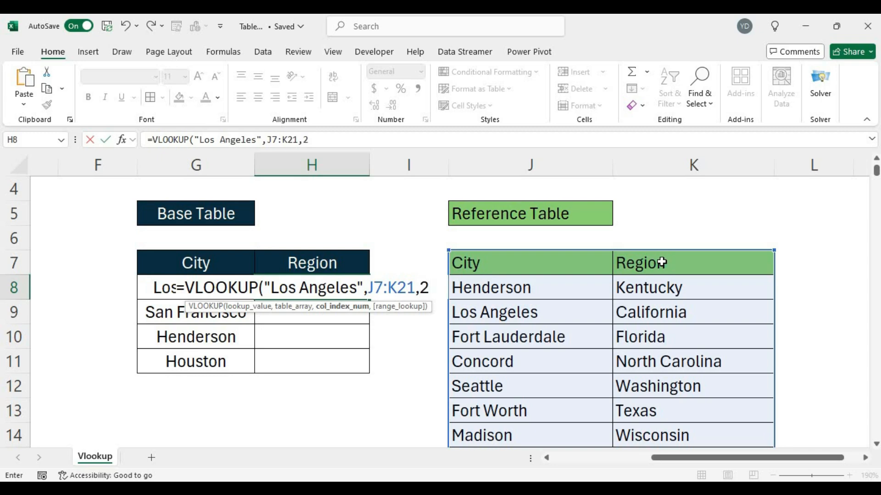
# - Set the VLOOKUP range lookup to FALSE for an exact match and complete the formula in H8
pyautogui.write(',')
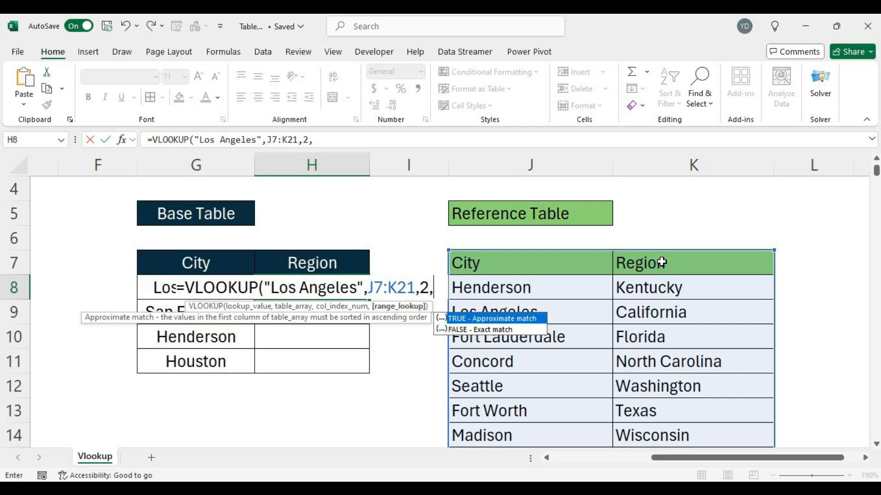
pyautogui.press('Down')
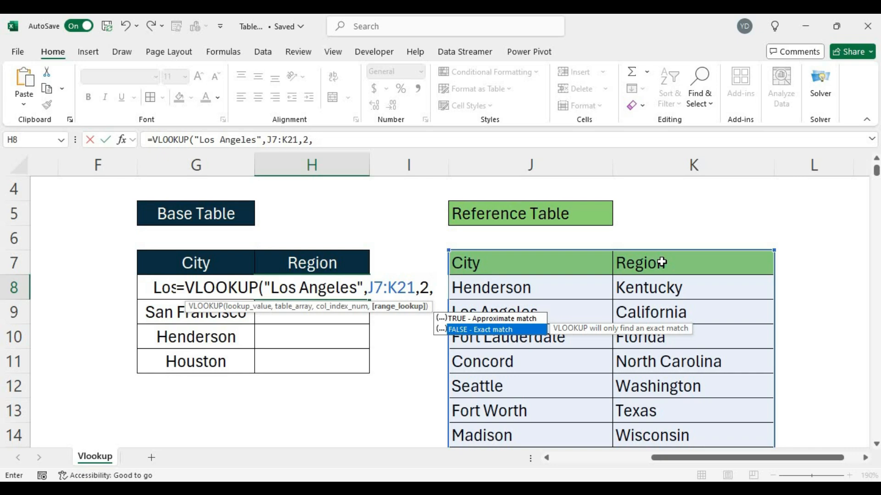
pyautogui.press('Tab')
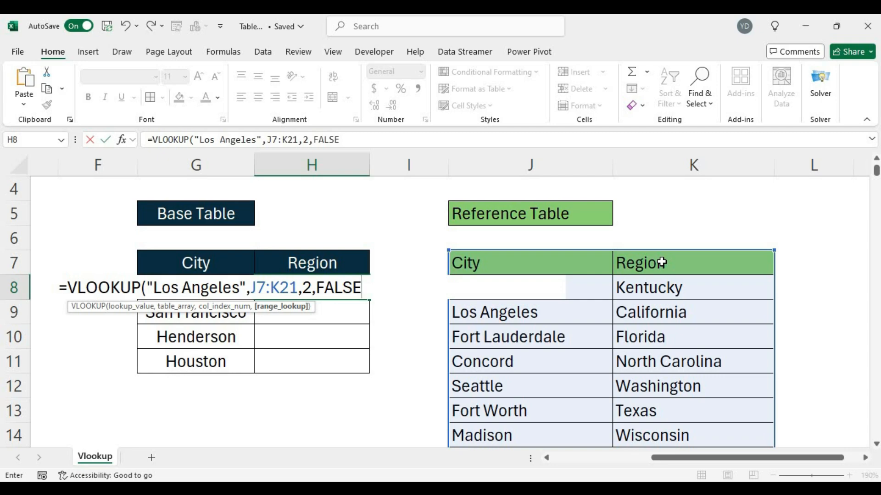
pyautogui.write(')')
pyautogui.press('Return')
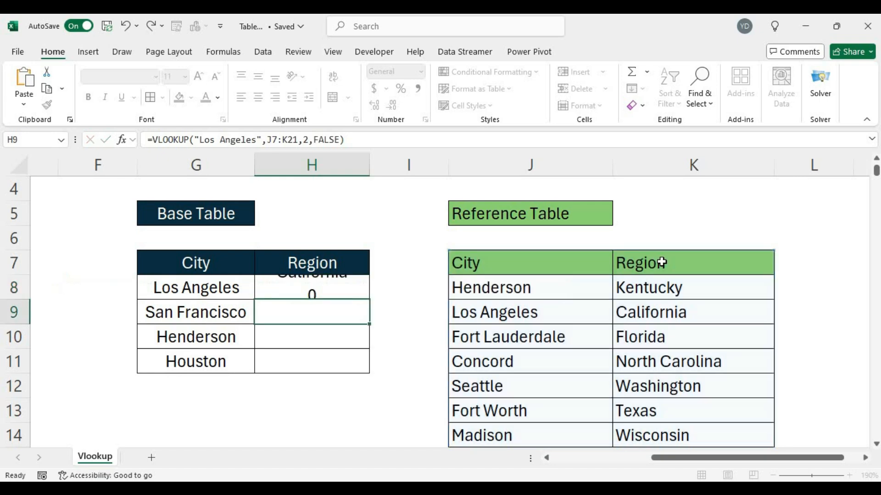
pyautogui.click(354, 293)
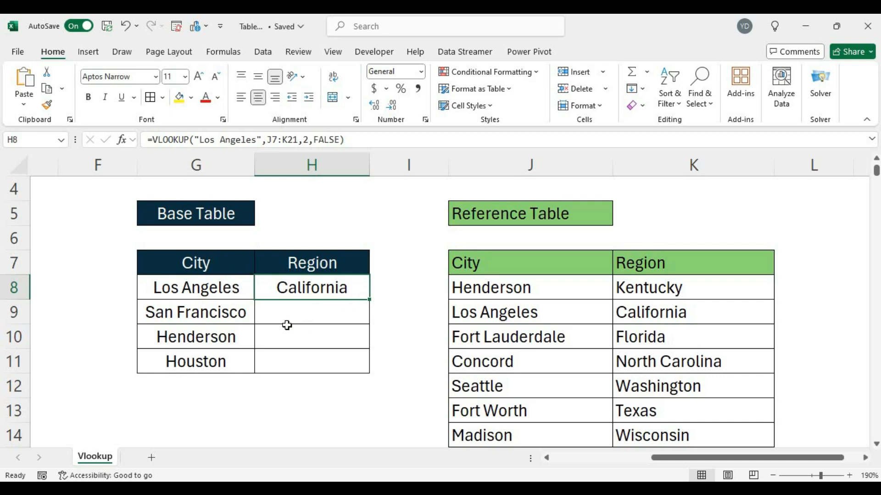
pyautogui.click(324, 313)
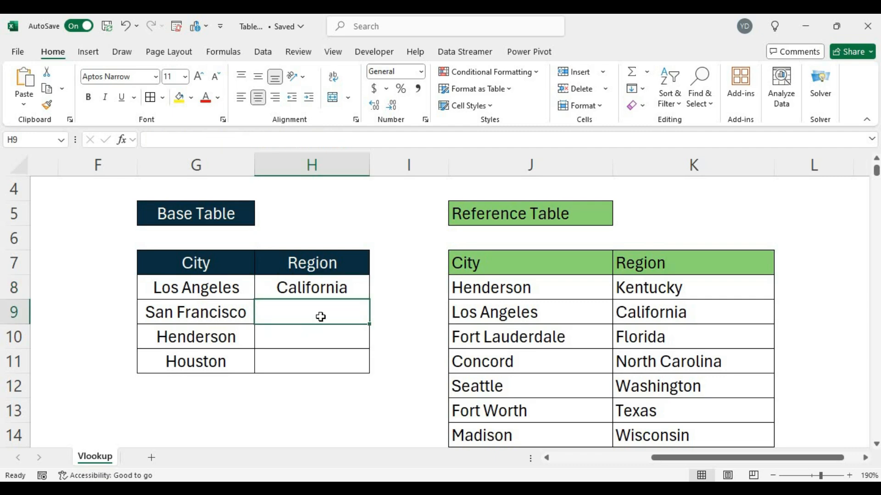
pyautogui.write('=vlo')
pyautogui.press('Tab')
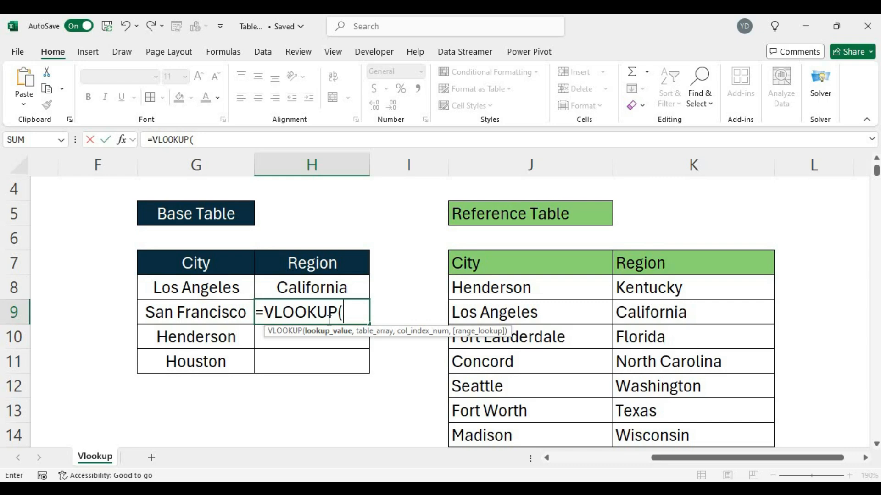
pyautogui.press('BackSpace')
pyautogui.press('BackSpace')
pyautogui.press('BackSpace')
pyautogui.press('BackSpace')
pyautogui.press('BackSpace')
pyautogui.press('BackSpace')
pyautogui.press('BackSpace')
pyautogui.press('BackSpace')
pyautogui.press('BackSpace')
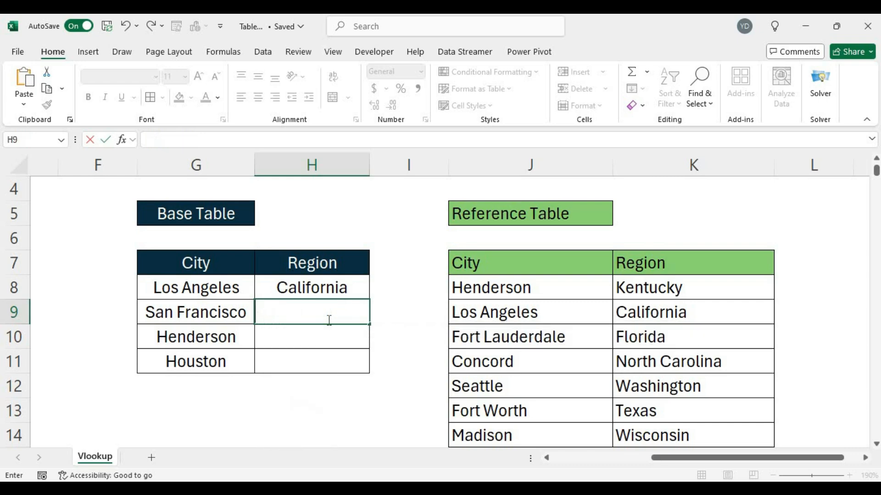
pyautogui.press('Escape')
pyautogui.click(420, 272)
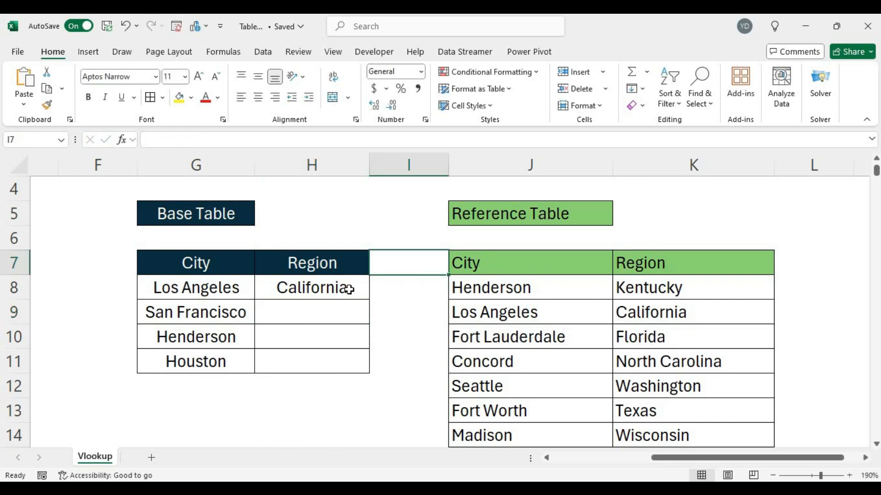
# - Fill the VLOOKUP formula from H8 down through H11
pyautogui.click(348, 288)
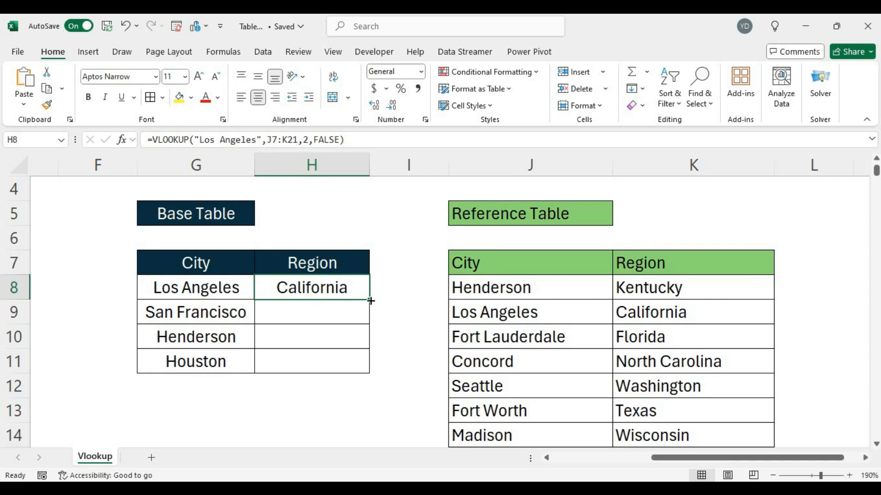
pyautogui.moveTo(370, 301); pyautogui.dragTo(366, 369)
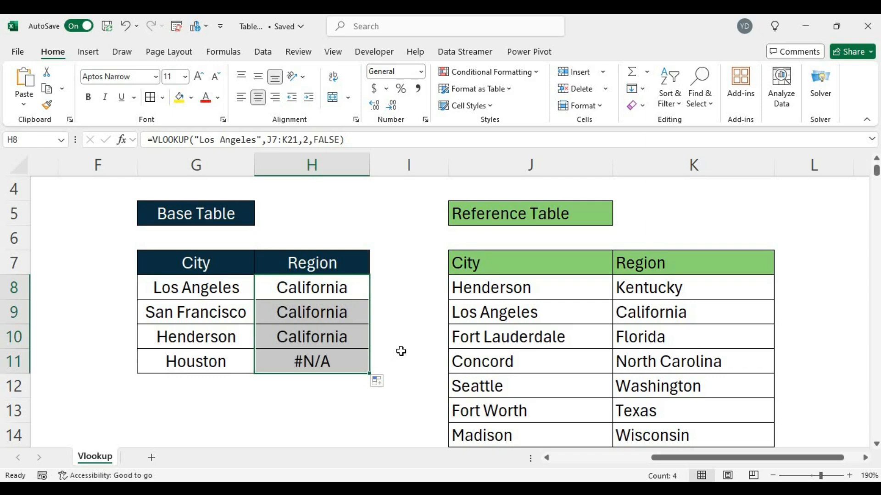
pyautogui.click(411, 307)
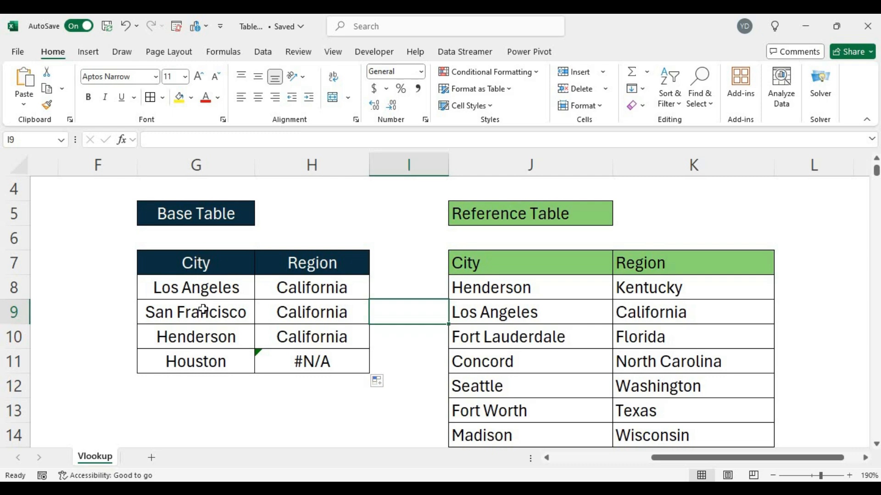
# - Check the filled formulas and regions in H8:H11 against the matching cities and regions in the reference table
pyautogui.click(326, 364)
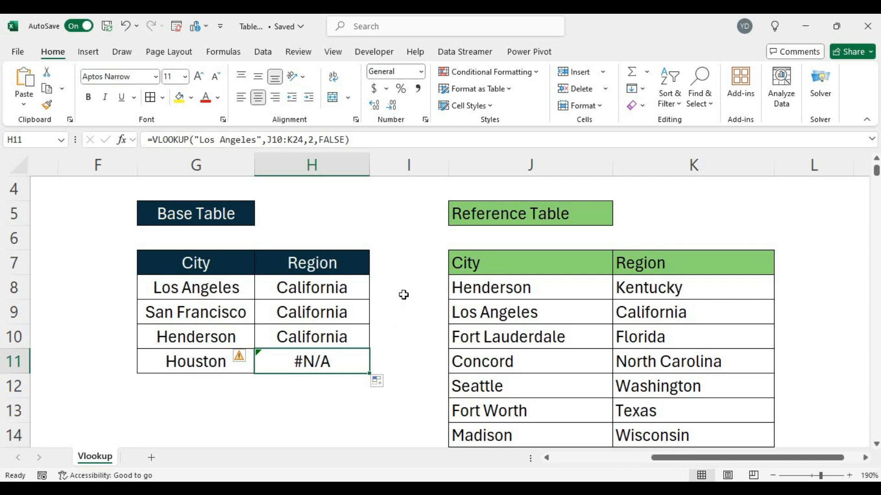
pyautogui.click(311, 282)
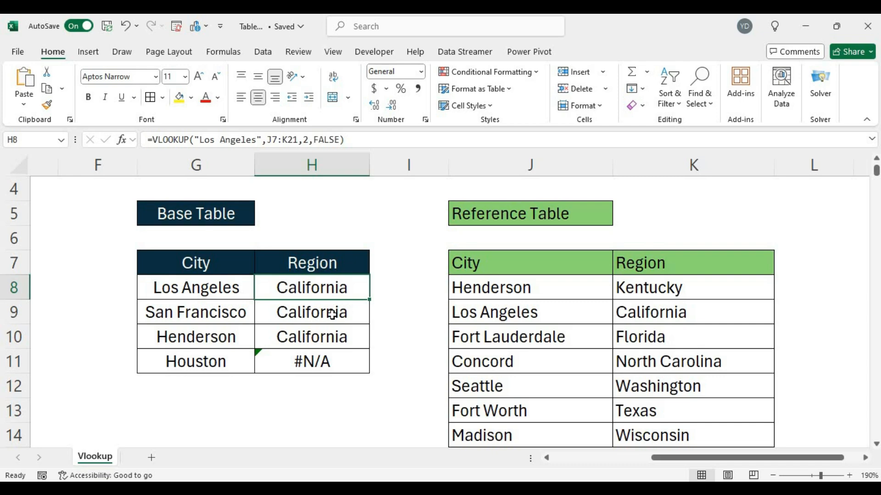
pyautogui.click(227, 288)
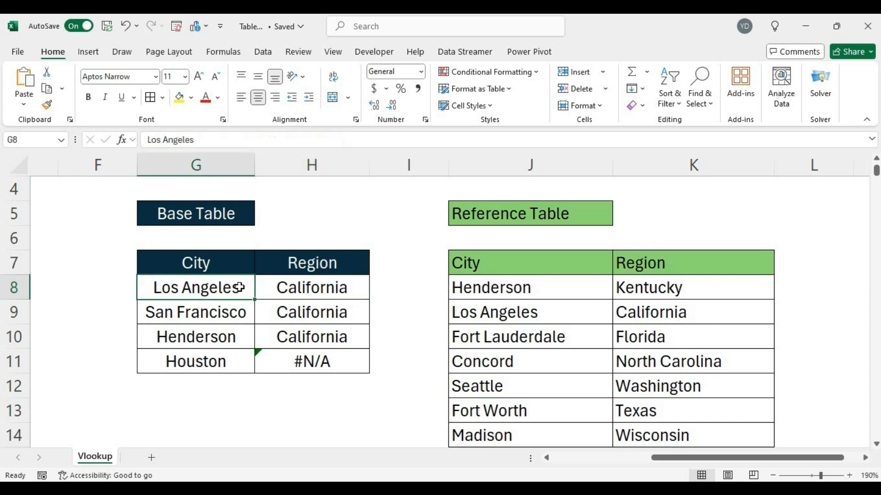
pyautogui.click(335, 295)
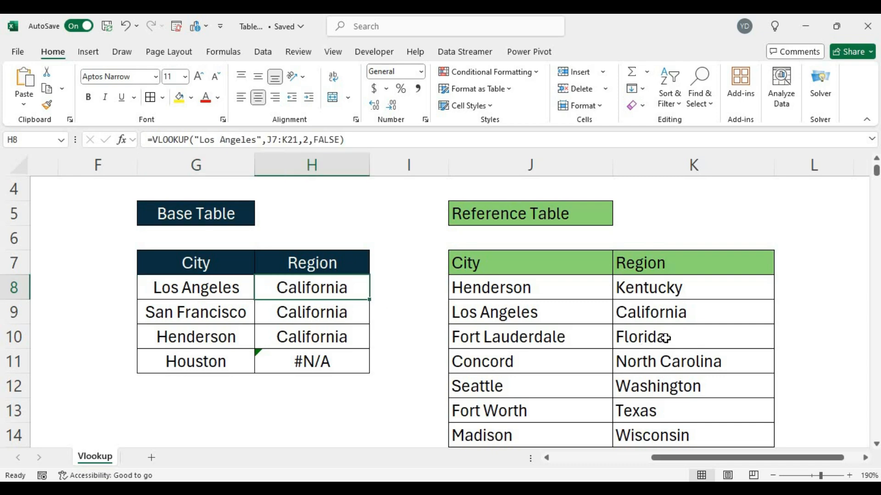
pyautogui.click(535, 310)
pyautogui.click(650, 314)
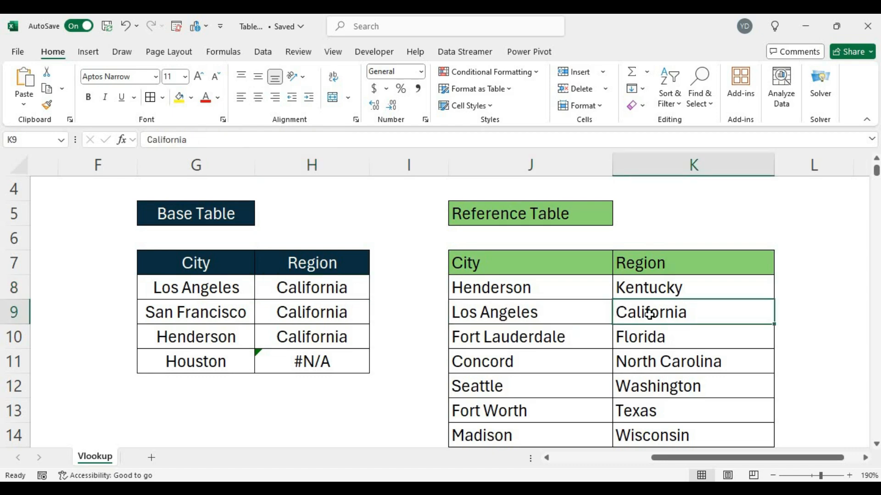
pyautogui.click(213, 317)
pyautogui.click(326, 315)
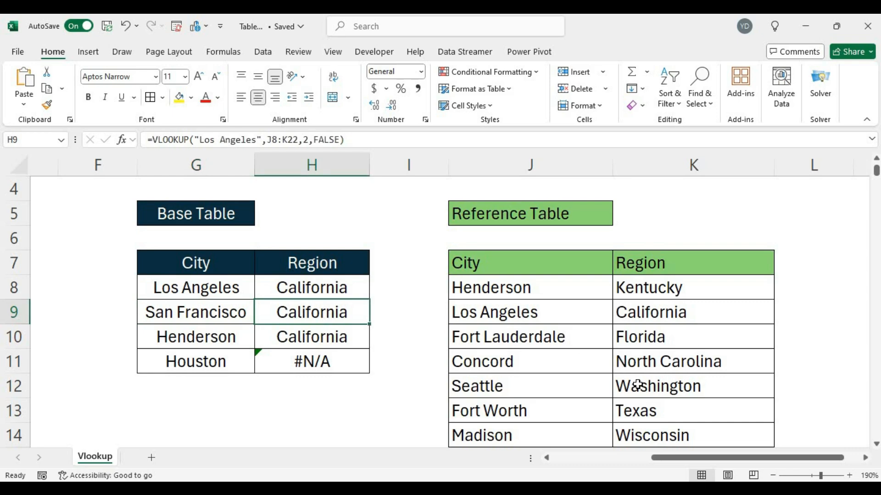
pyautogui.scroll(-1, 638, 385)
pyautogui.click(673, 407)
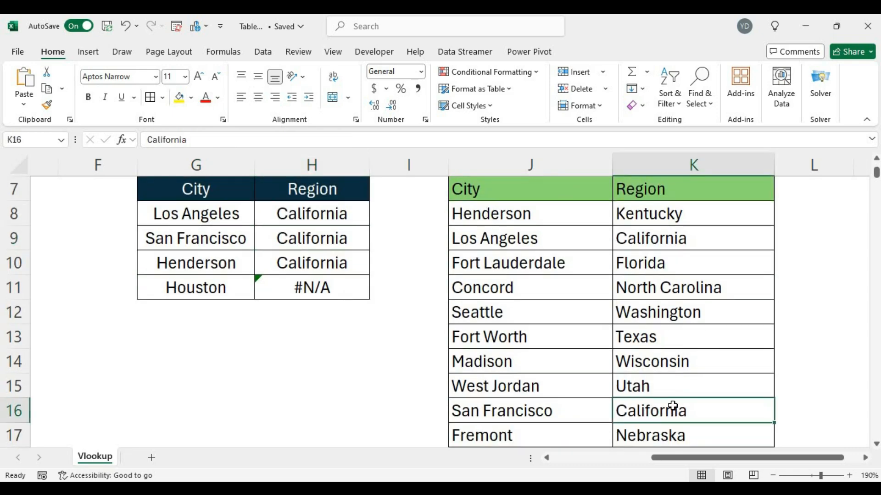
pyautogui.click(210, 259)
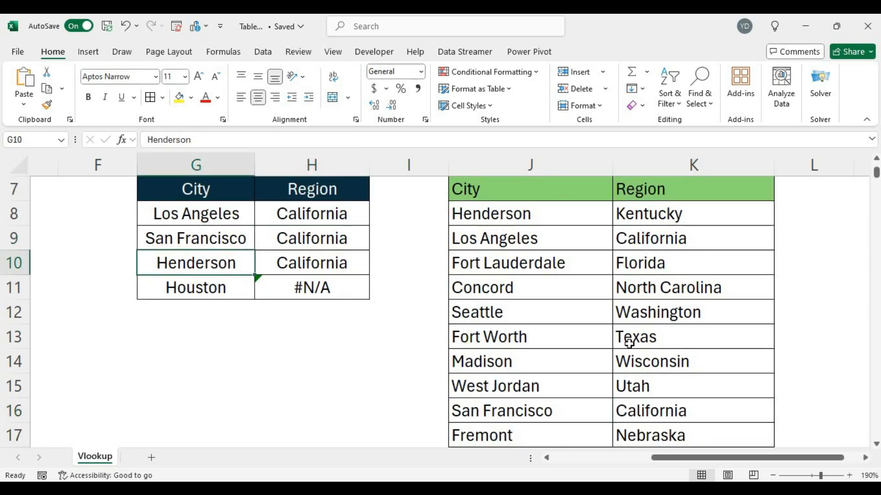
pyautogui.scroll(-2, 629, 343)
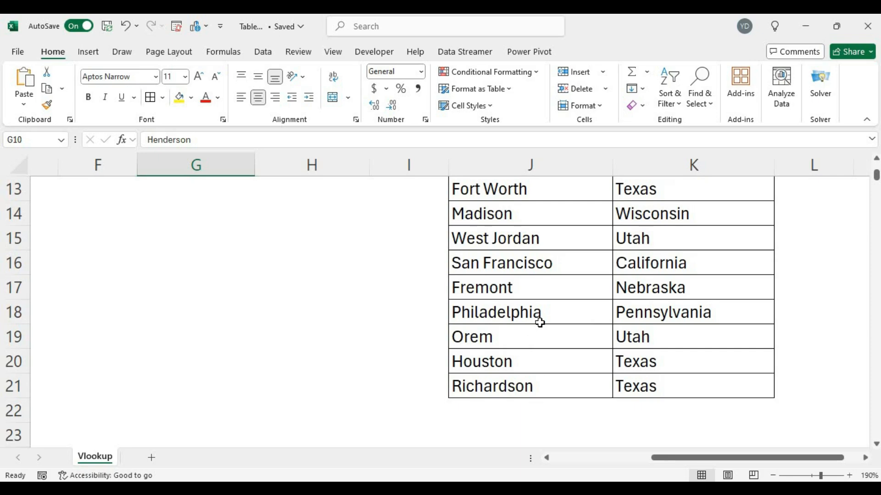
pyautogui.scroll(2, 539, 323)
pyautogui.click(627, 223)
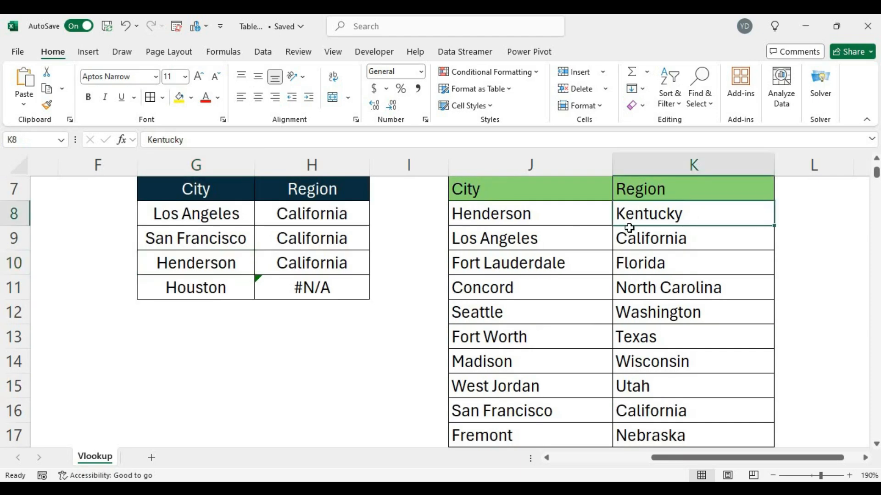
pyautogui.scroll(1, 597, 272)
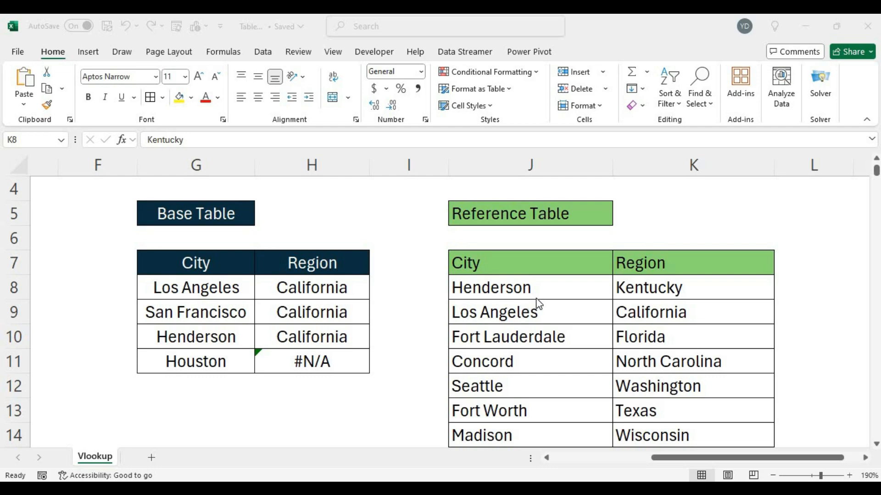
# - Replace the hardcoded "Los Angeles" lookup value in H8's VLOOKUP formula with a reference to city cell G8
pyautogui.click(330, 292)
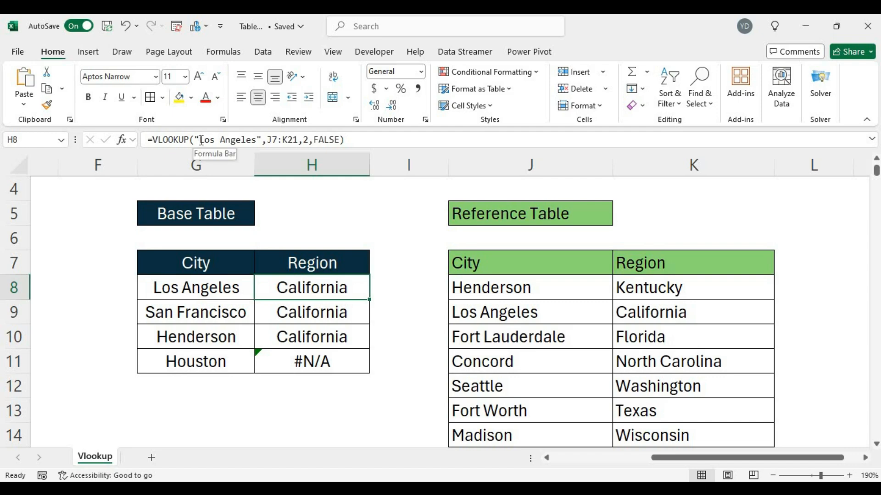
pyautogui.click(306, 140)
pyautogui.click(215, 139)
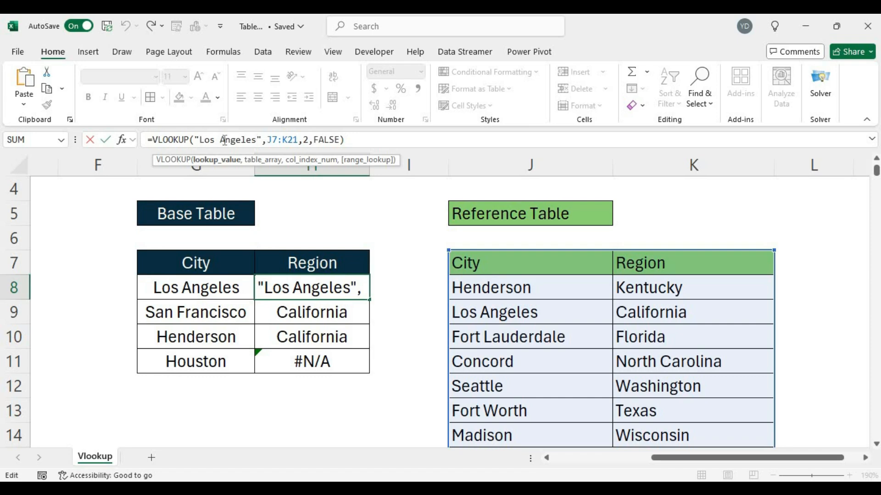
pyautogui.moveTo(200, 139); pyautogui.dragTo(251, 144)
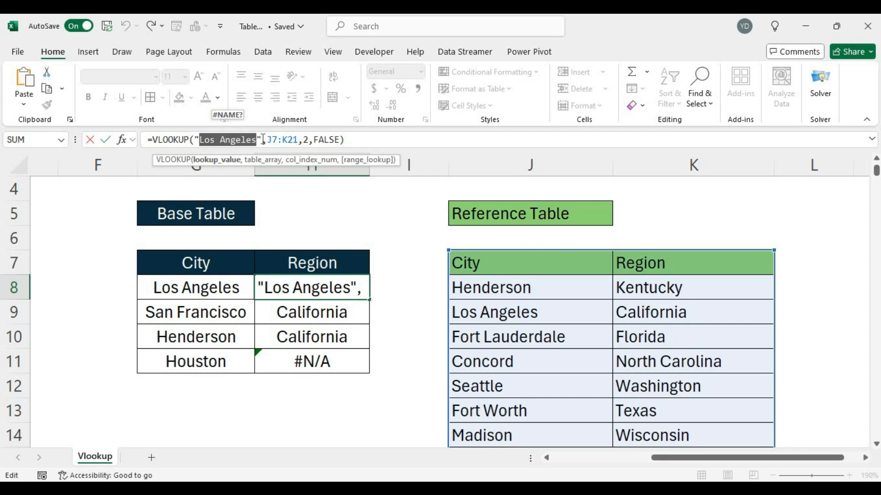
pyautogui.moveTo(263, 139); pyautogui.dragTo(198, 137)
pyautogui.moveTo(362, 172); pyautogui.dragTo(373, 168)
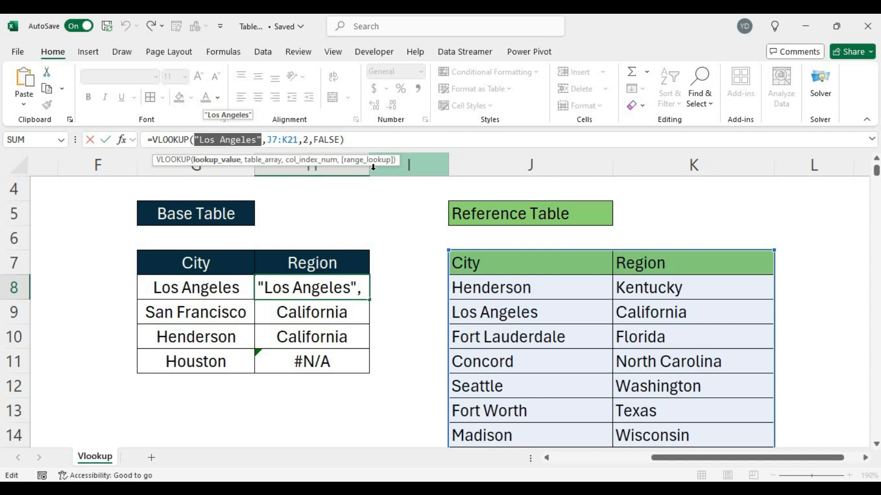
pyautogui.press('Delete')
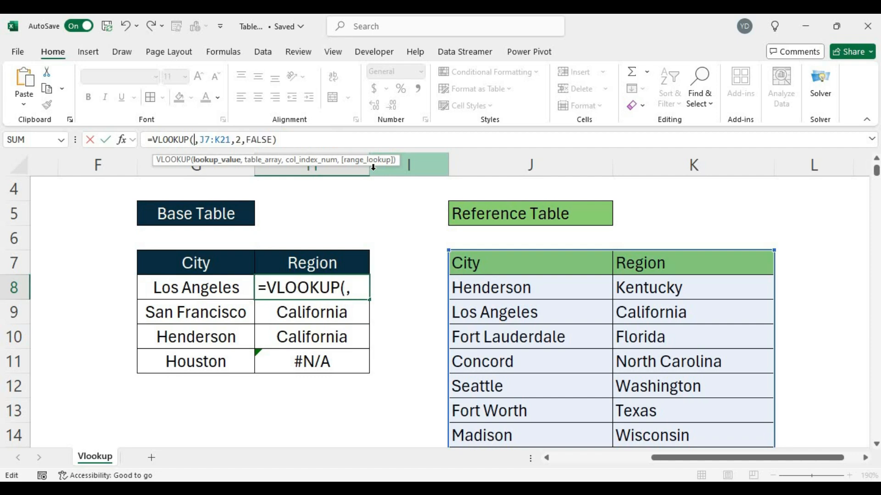
pyautogui.click(221, 288)
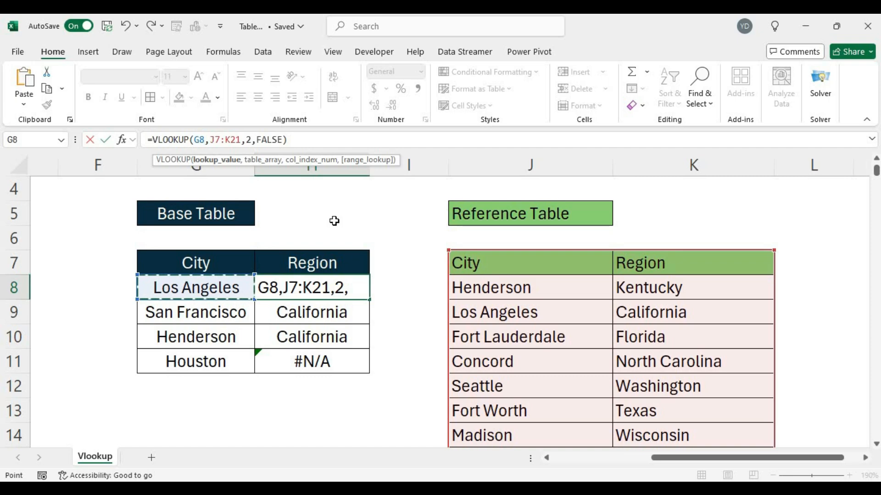
pyautogui.press('Return')
# - Fill the corrected VLOOKUP formula from H8 down through H11
pyautogui.click(350, 281)
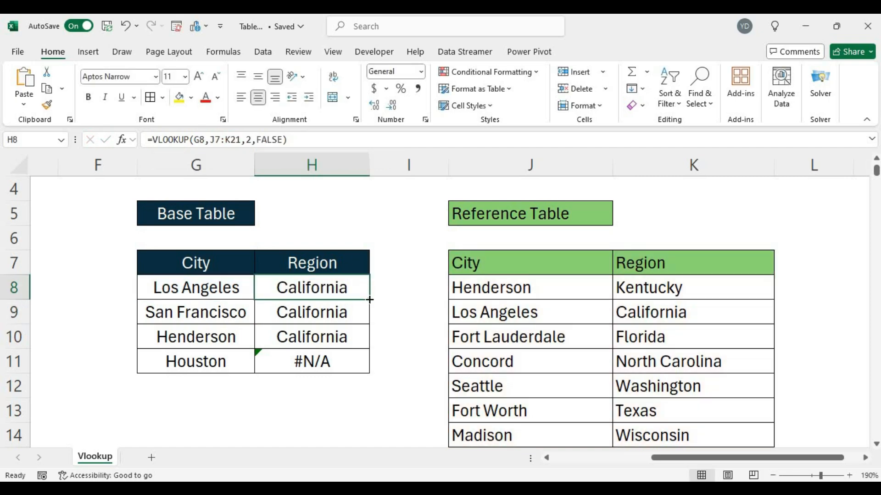
pyautogui.moveTo(370, 303); pyautogui.dragTo(364, 364)
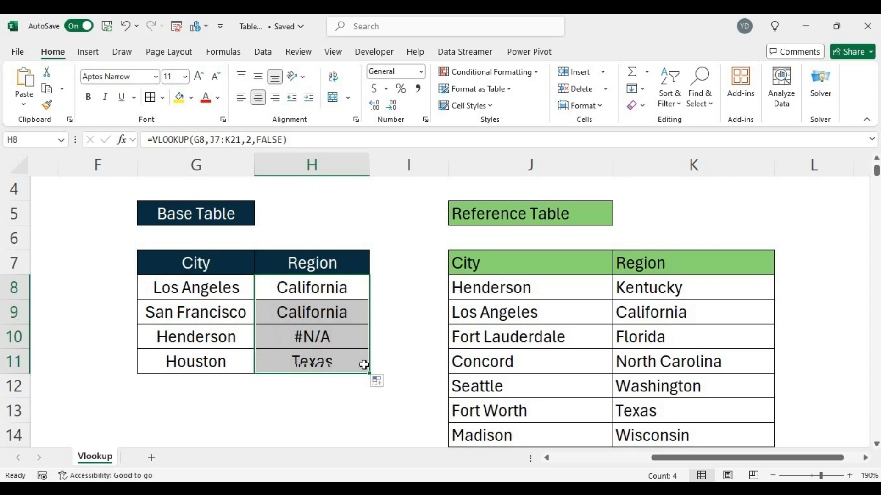
pyautogui.click(407, 298)
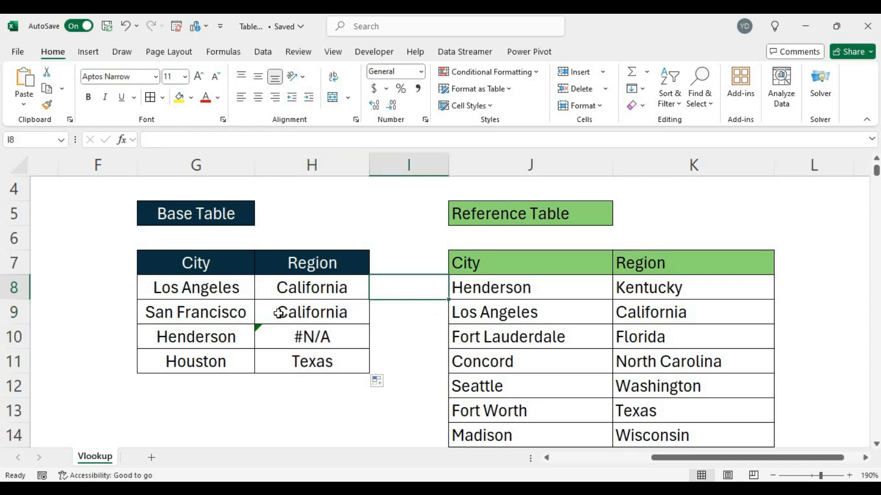
# - Compare the regions returned for Los Angeles and San Francisco with their entries in the reference table
pyautogui.click(318, 292)
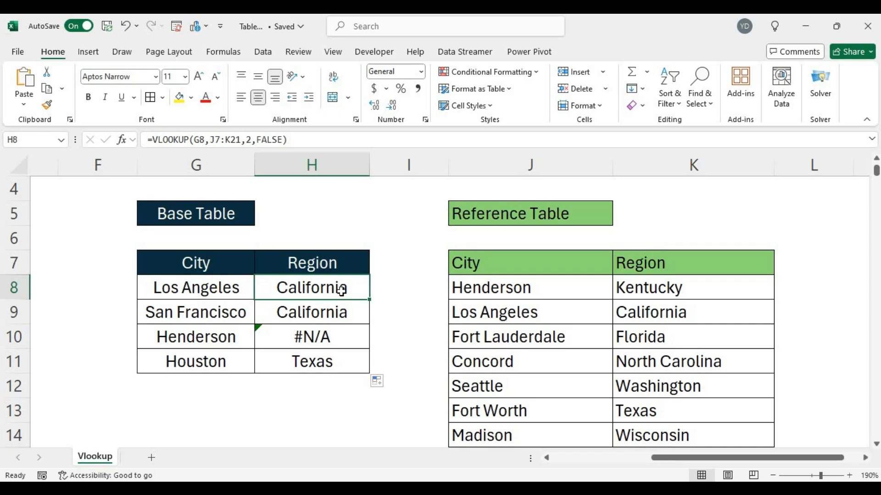
pyautogui.click(197, 291)
pyautogui.click(568, 314)
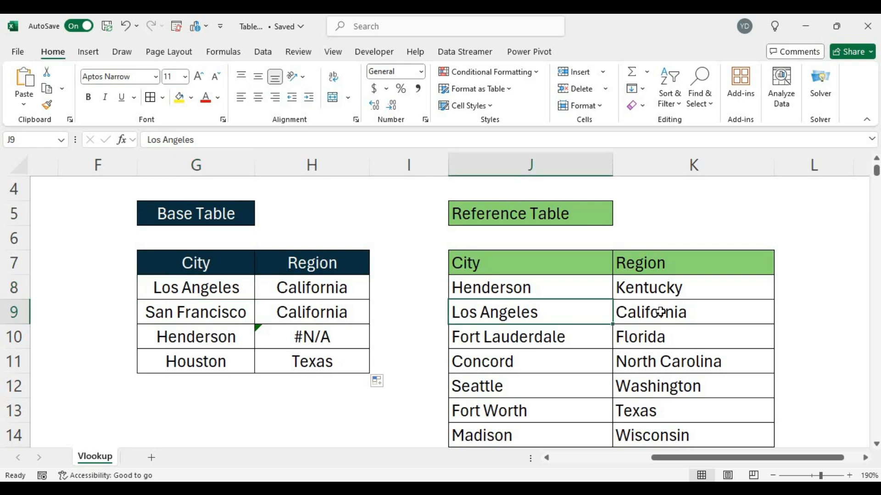
pyautogui.click(661, 318)
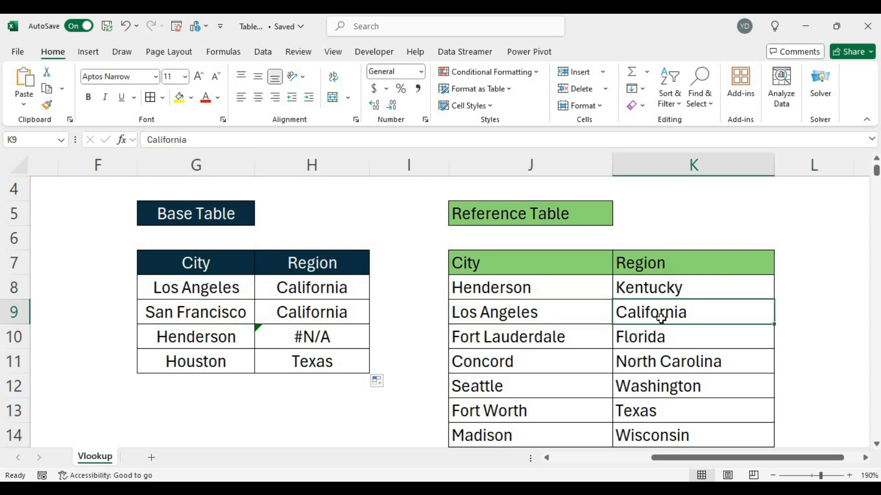
pyautogui.click(165, 319)
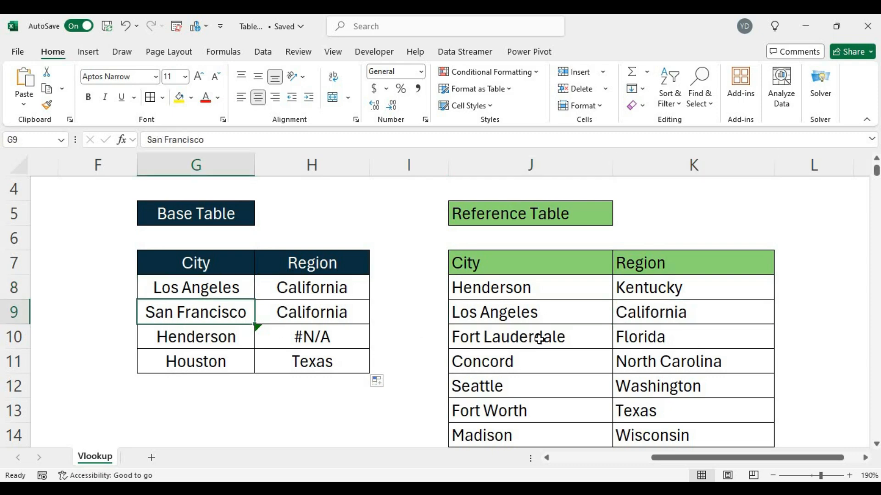
pyautogui.scroll(-1, 550, 410)
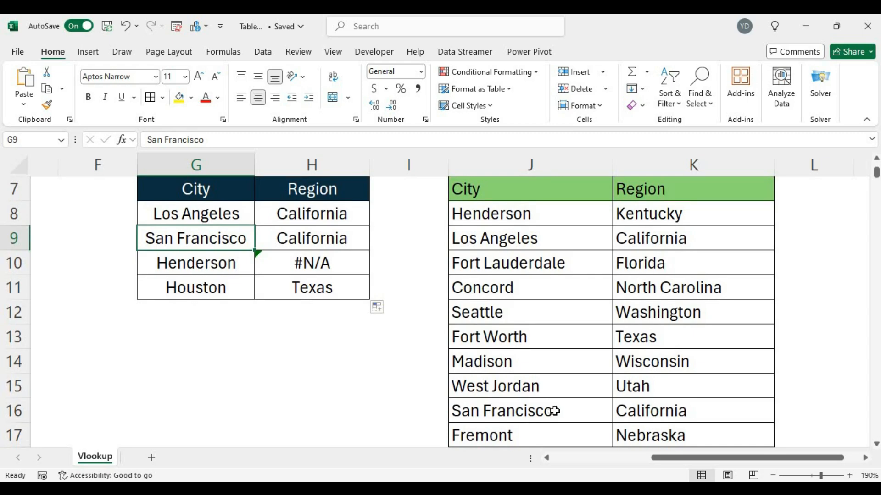
pyautogui.click(692, 410)
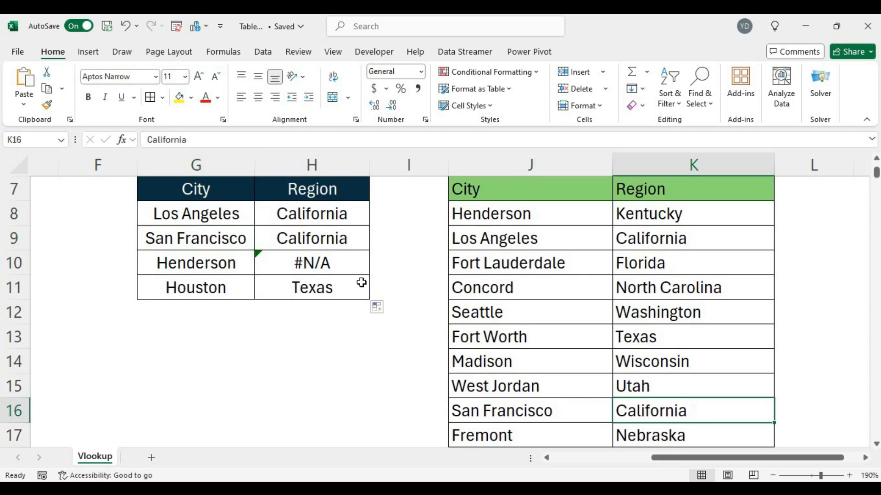
# - Check the lookup results for Henderson and Houston against their entries in the reference table
pyautogui.click(201, 261)
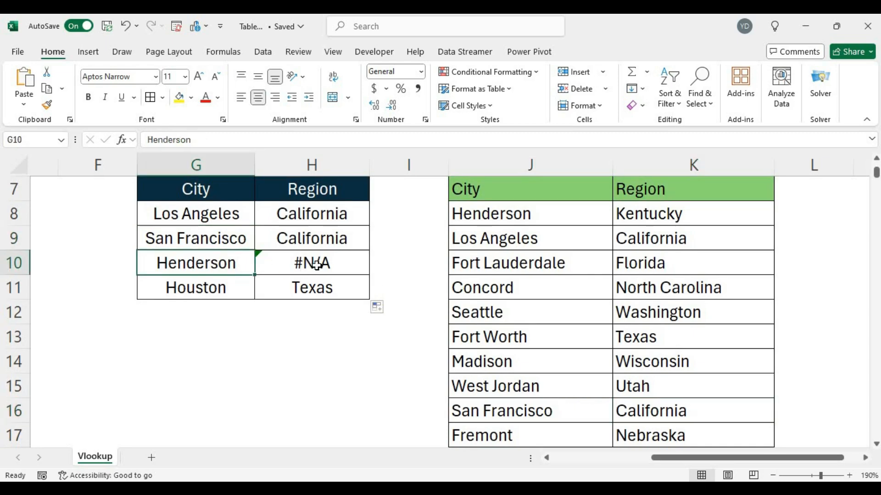
pyautogui.click(316, 266)
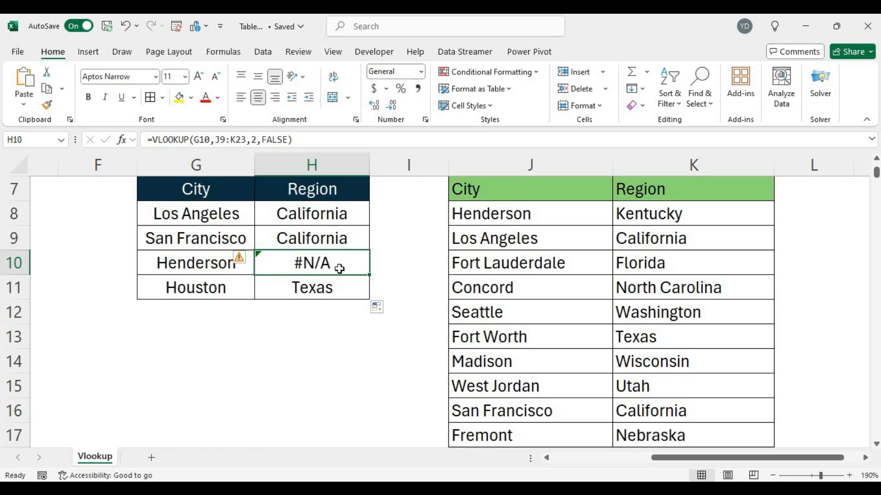
pyautogui.scroll(1, 429, 241)
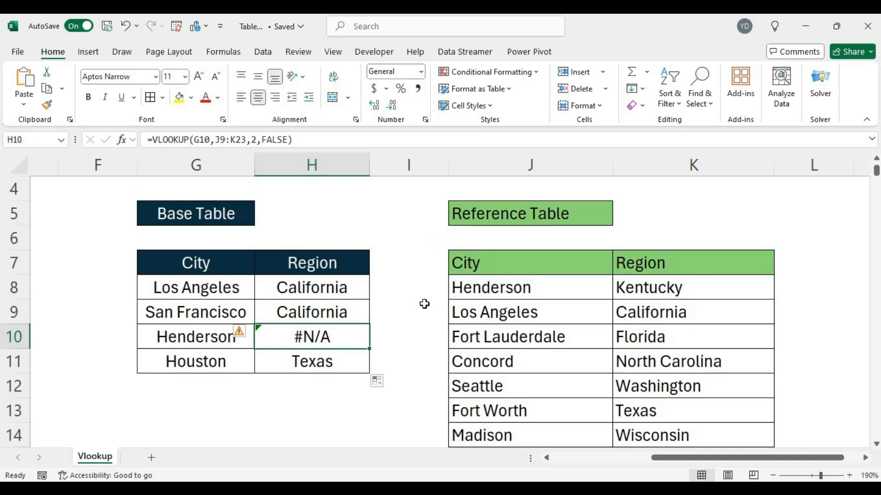
pyautogui.click(222, 364)
pyautogui.scroll(-2, 604, 306)
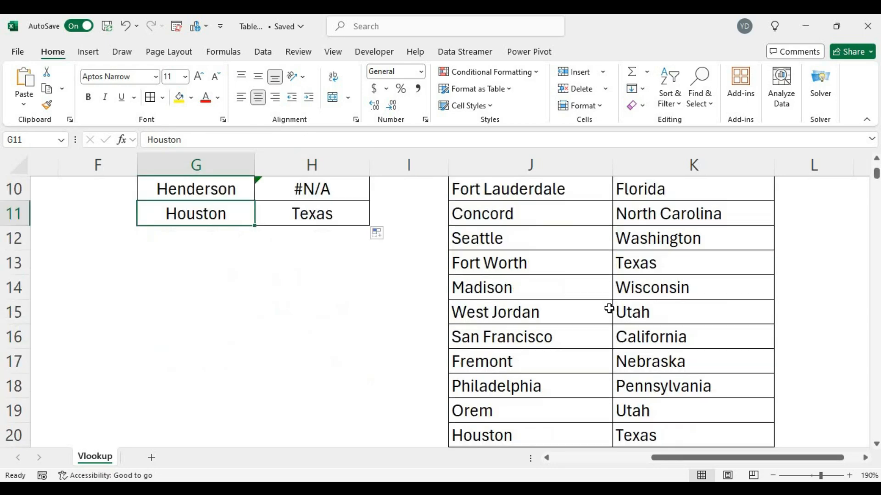
pyautogui.click(630, 432)
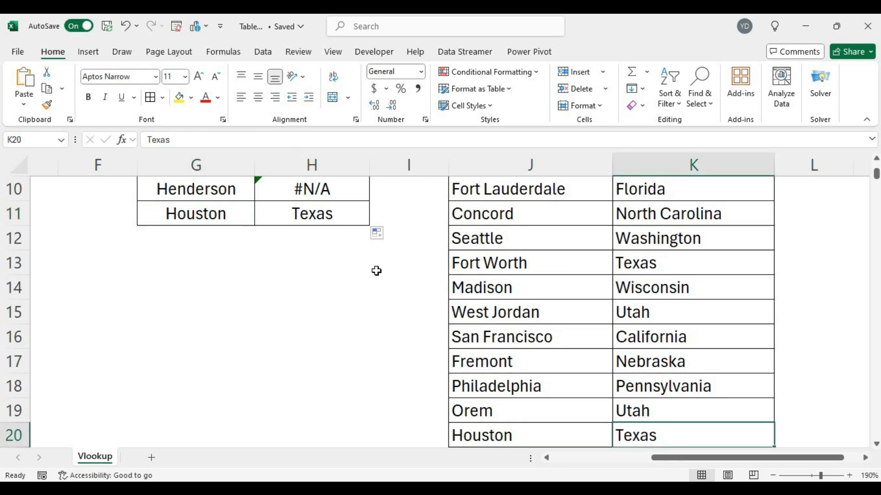
pyautogui.scroll(2, 380, 298)
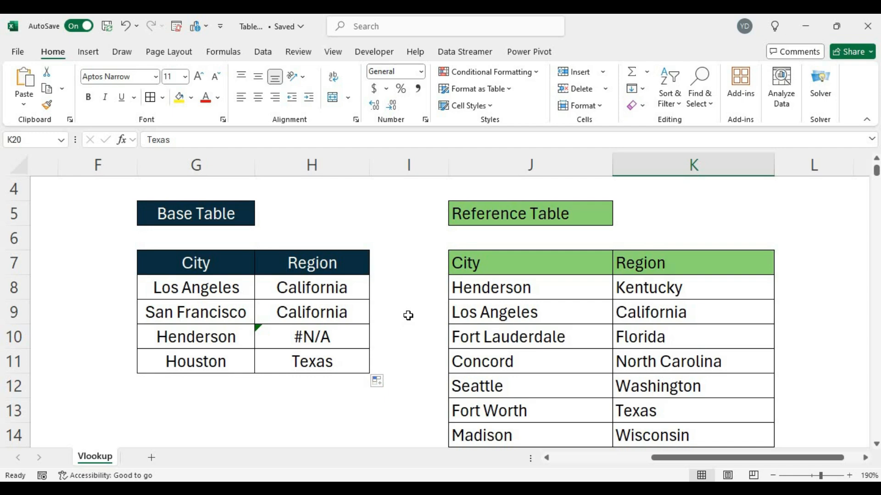
pyautogui.click(279, 337)
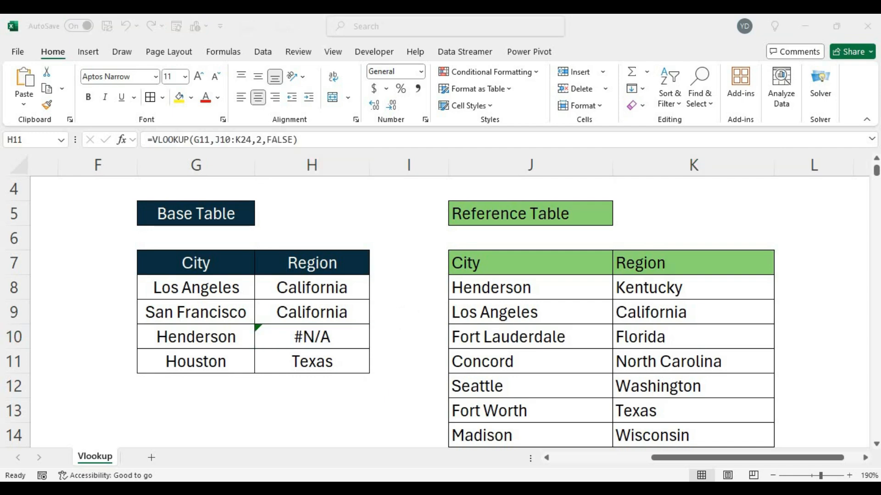
# - Examine which reference table rows the table array in H8's VLOOKUP formula covers
pyautogui.click(330, 284)
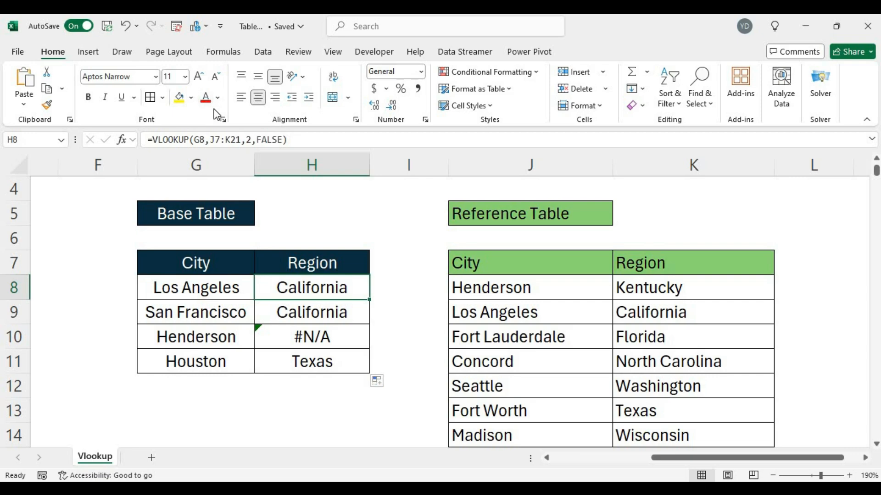
pyautogui.click(240, 140)
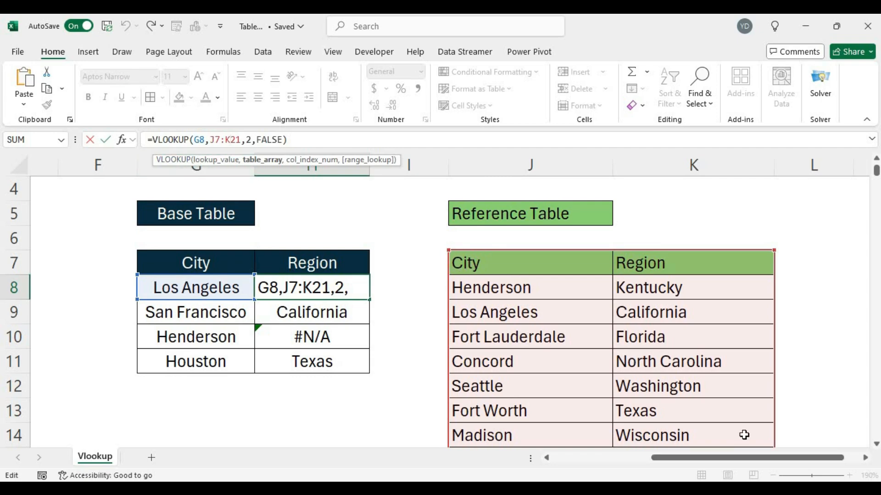
pyautogui.scroll(-2, 786, 429)
pyautogui.scroll(-2, 786, 428)
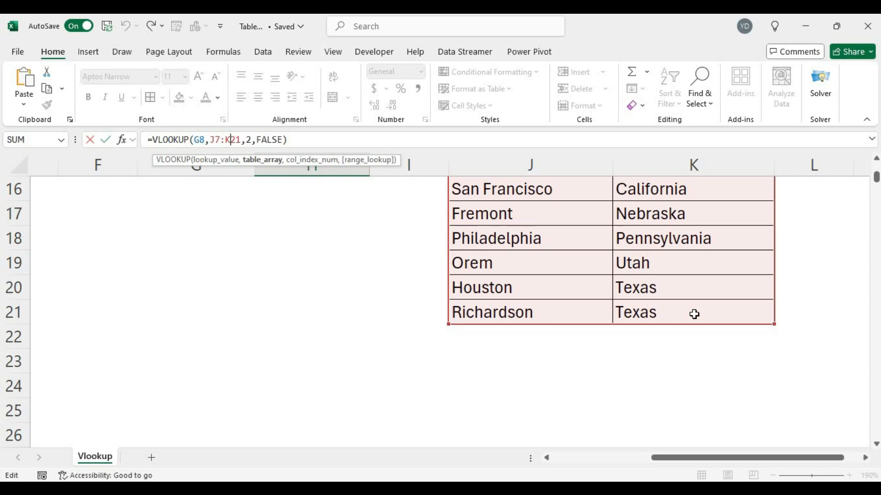
pyautogui.scroll(5, 694, 314)
pyautogui.scroll(-2, 694, 314)
pyautogui.scroll(1, 694, 314)
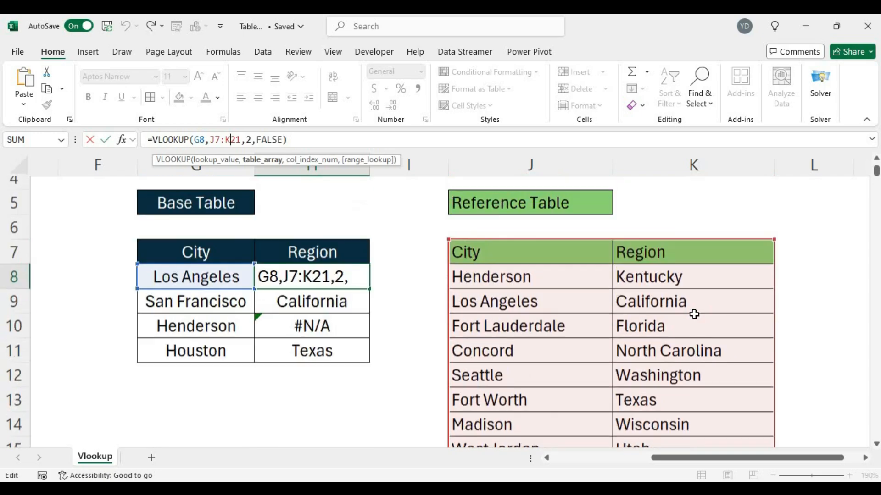
pyautogui.hotkey('ctrl', 'Return')
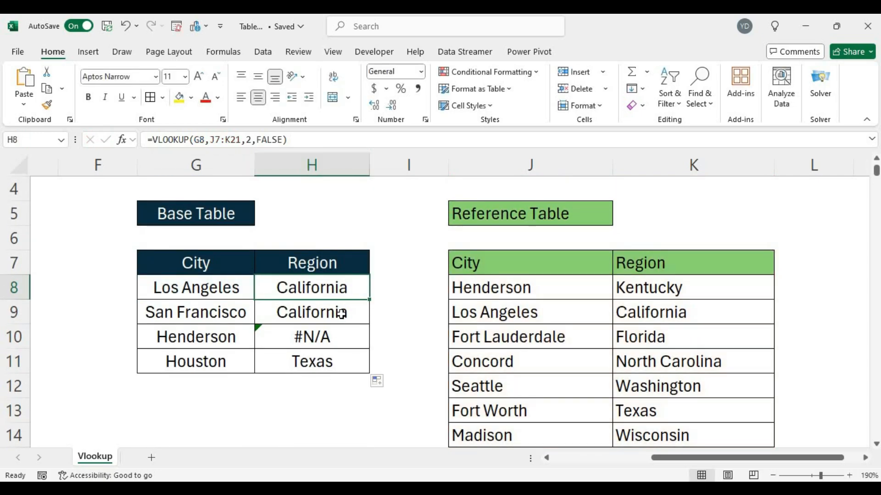
# - Examine which reference table rows the table array in H9's VLOOKUP formula covers
pyautogui.click(341, 313)
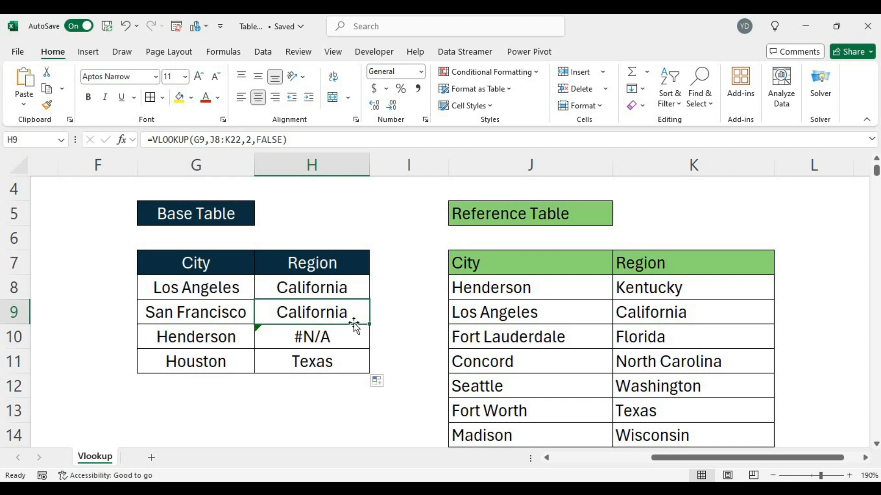
pyautogui.click(225, 146)
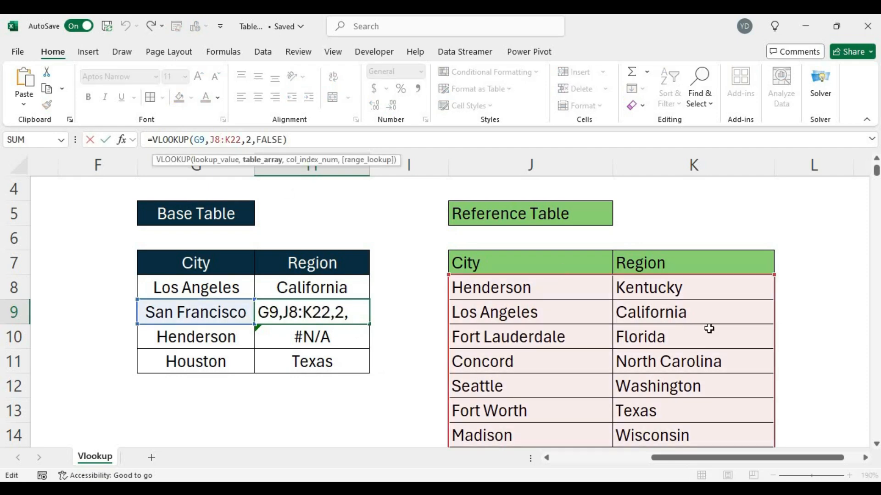
pyautogui.scroll(-3, 707, 330)
pyautogui.scroll(3, 699, 354)
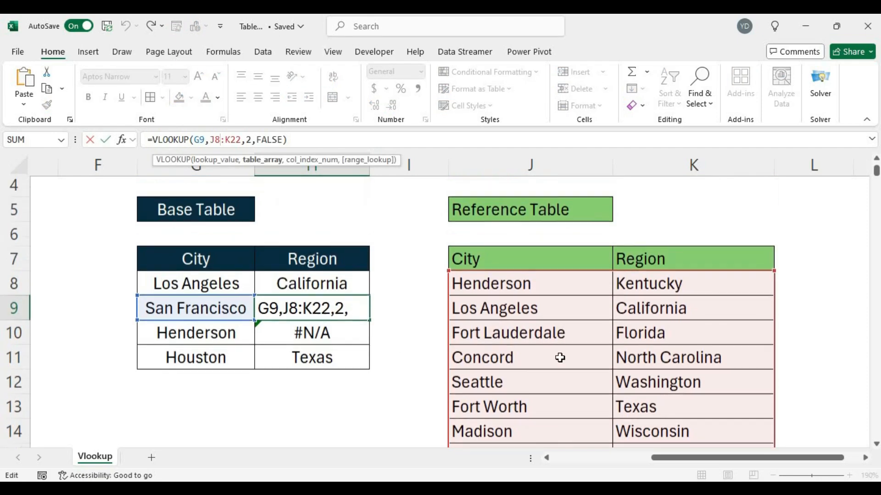
pyautogui.press('Return')
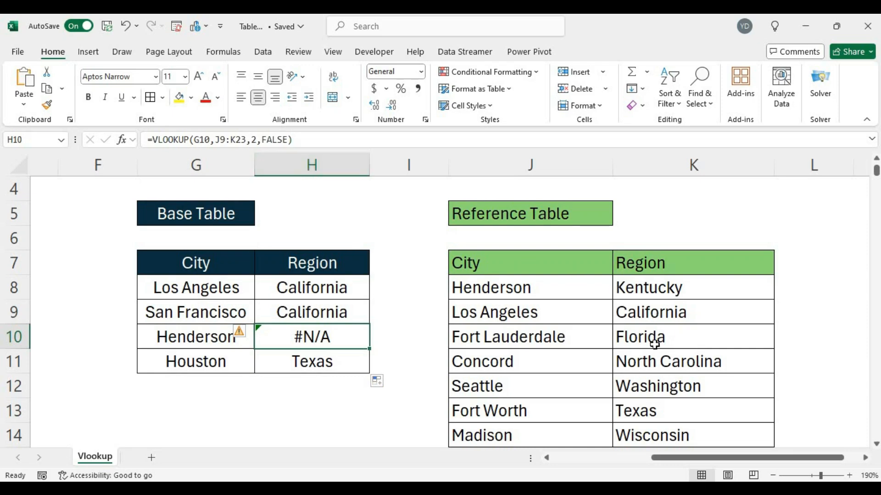
# - Examine which reference table rows the table array in H10's VLOOKUP formula for Henderson covers
pyautogui.scroll(-3, 654, 344)
pyautogui.scroll(3, 654, 342)
pyautogui.click(246, 139)
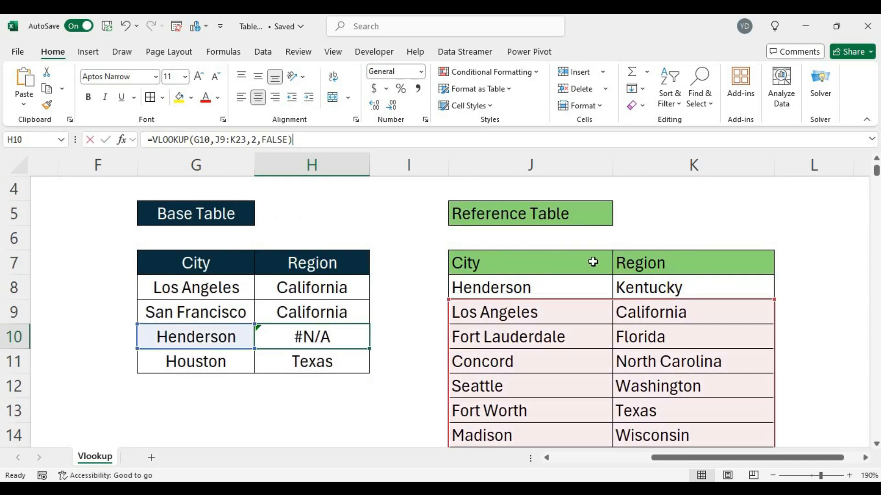
pyautogui.scroll(-4, 741, 307)
pyautogui.scroll(3, 706, 312)
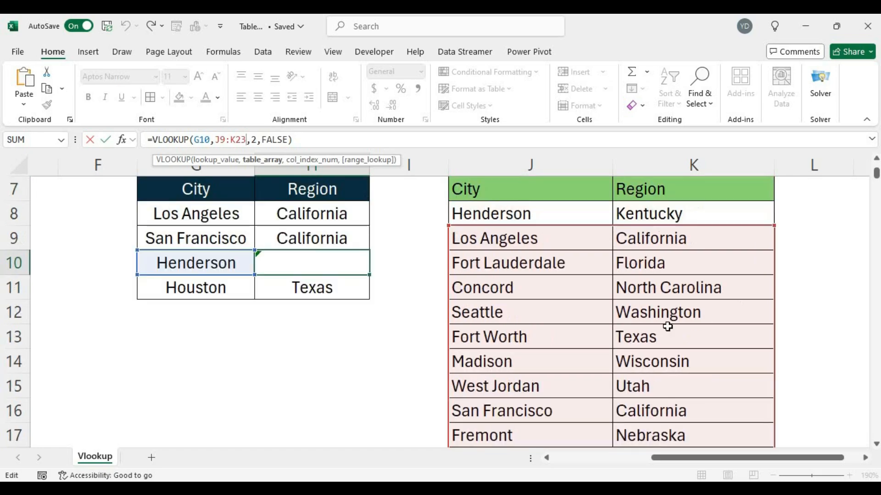
pyautogui.press('Return')
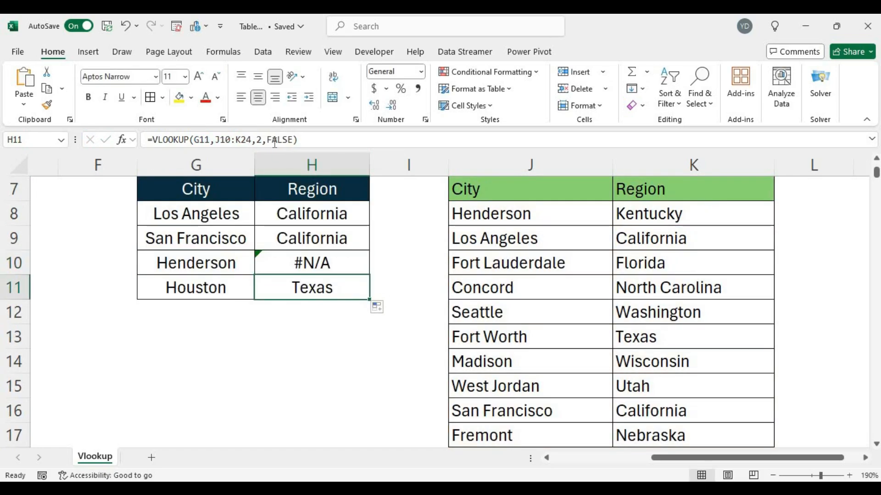
# - Examine which reference table rows the table array in H11's VLOOKUP formula for Houston covers
pyautogui.press('F2')
pyautogui.scroll(1, 782, 357)
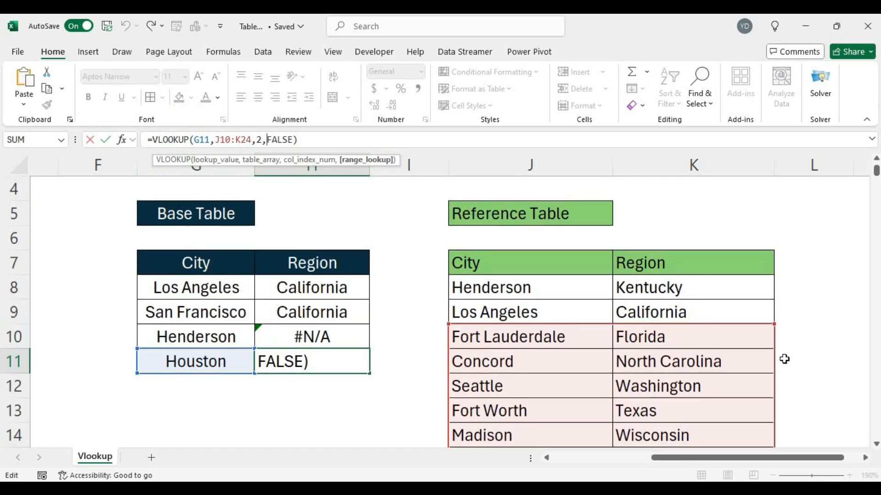
pyautogui.scroll(-2, 784, 359)
pyautogui.scroll(3, 785, 359)
pyautogui.hotkey('ctrl', 'Return')
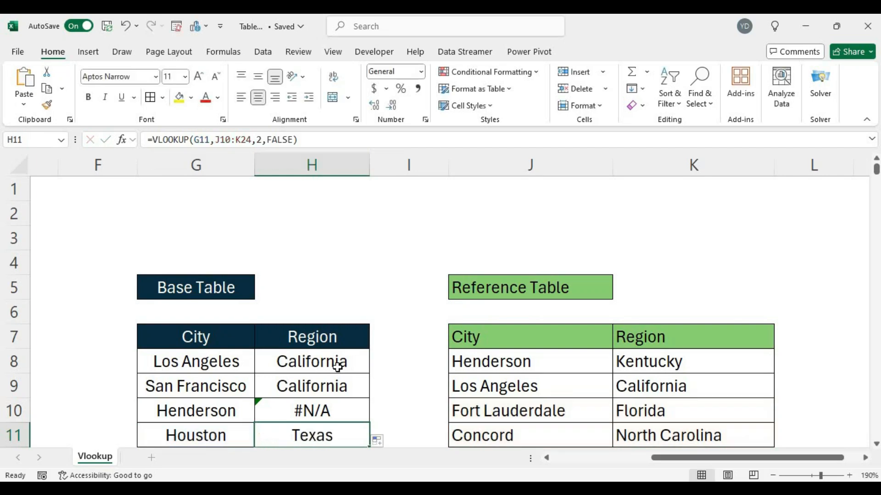
# - Make the table array in H8's VLOOKUP formula absolute as $J$7:$K$21
pyautogui.click(338, 364)
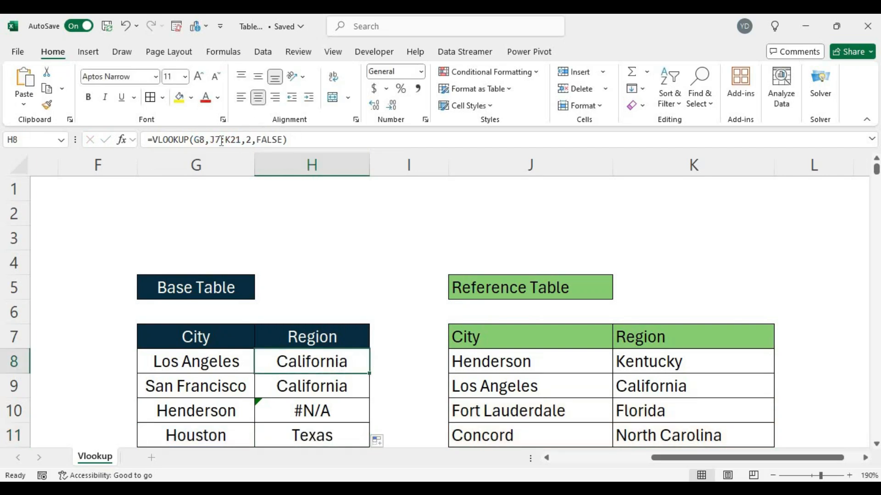
pyautogui.click(222, 139)
pyautogui.doubleClick(222, 140)
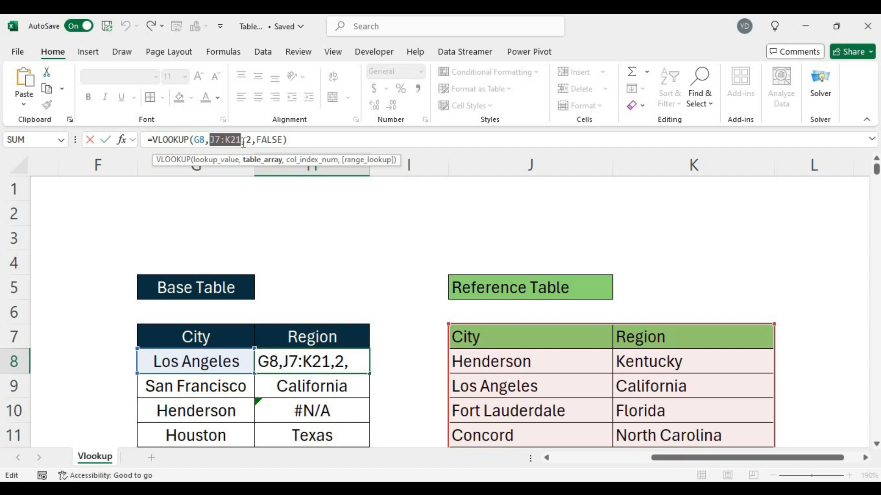
pyautogui.press('F4')
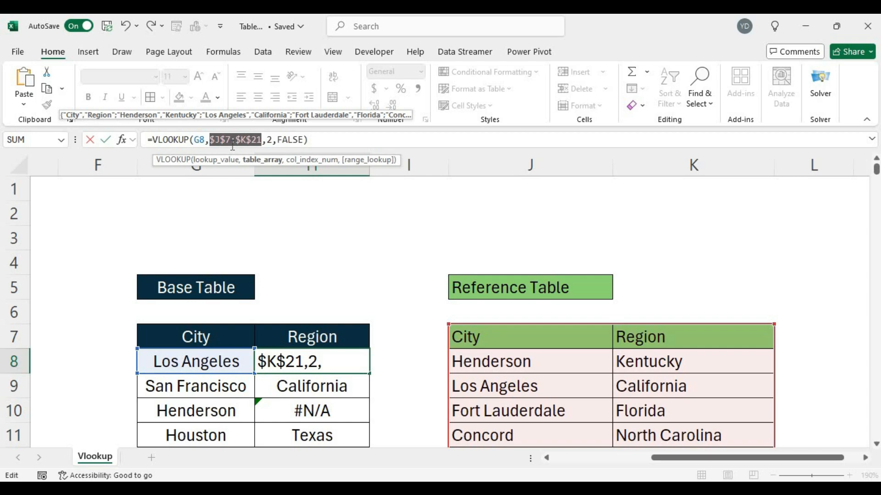
pyautogui.press('Return')
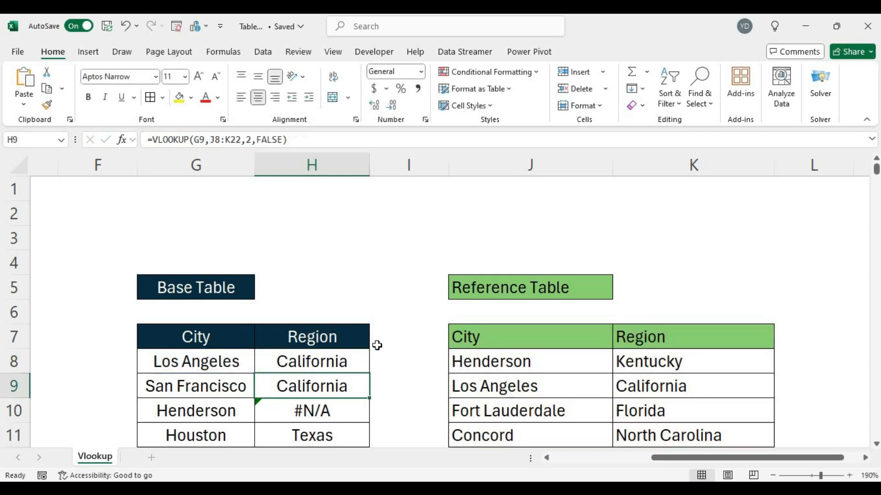
# - Fill the VLOOKUP formula with the locked table array from H8 down through H11
pyautogui.click(340, 356)
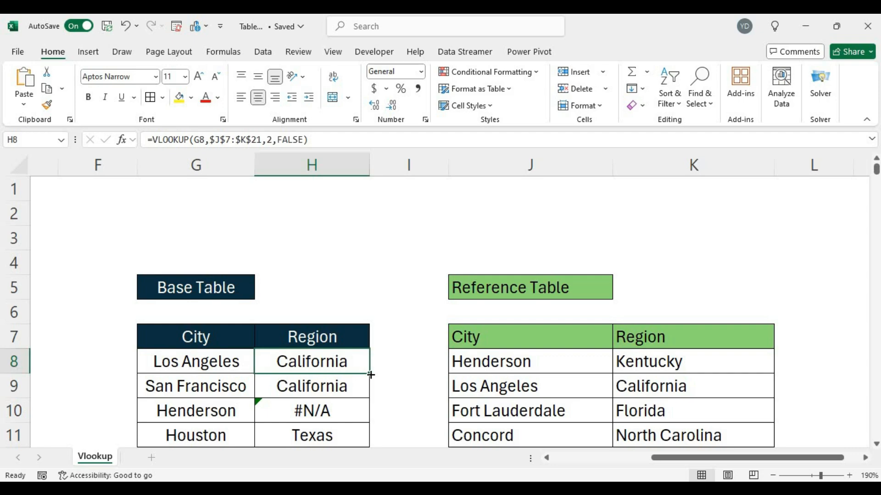
pyautogui.scroll(-5, 371, 375)
pyautogui.scroll(4, 370, 356)
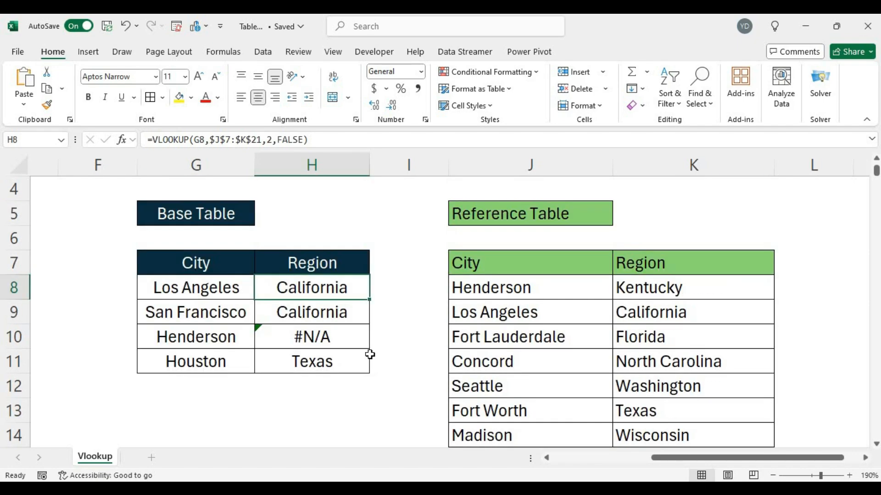
pyautogui.doubleClick(369, 302)
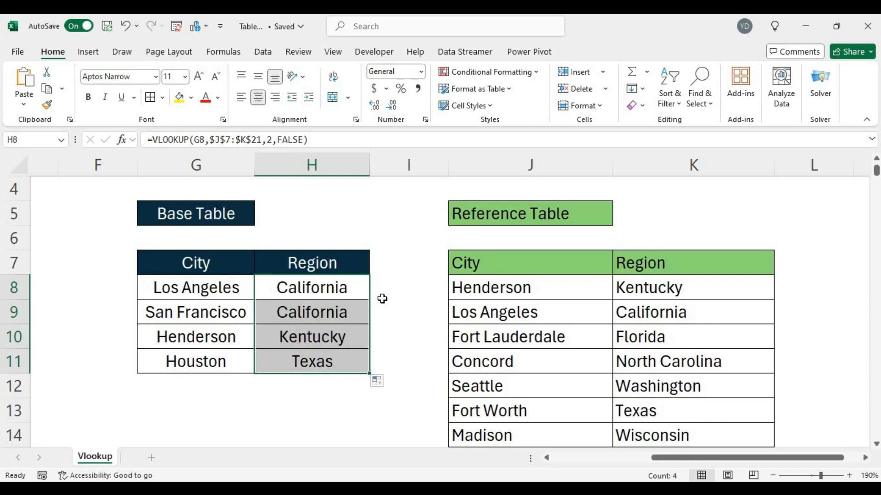
# - Inspect the filled VLOOKUP formulas in H8, H9 and H10 for the locked table array
pyautogui.click(354, 290)
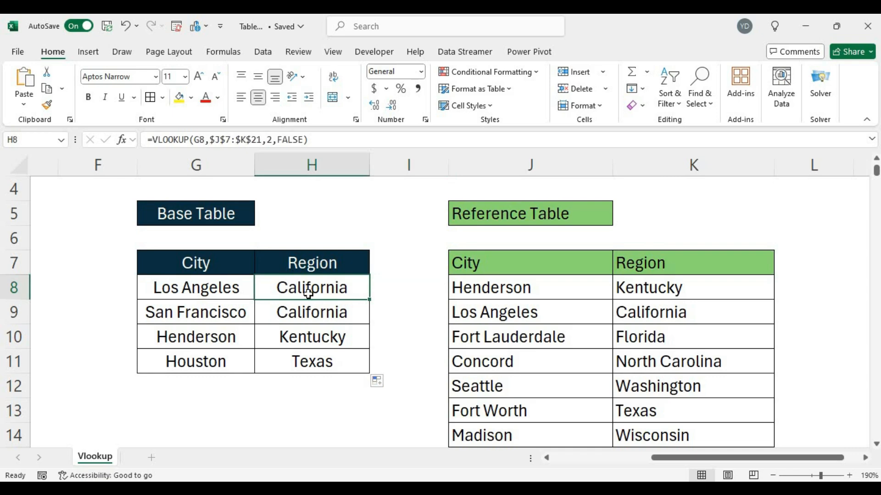
pyautogui.click(315, 313)
pyautogui.click(314, 335)
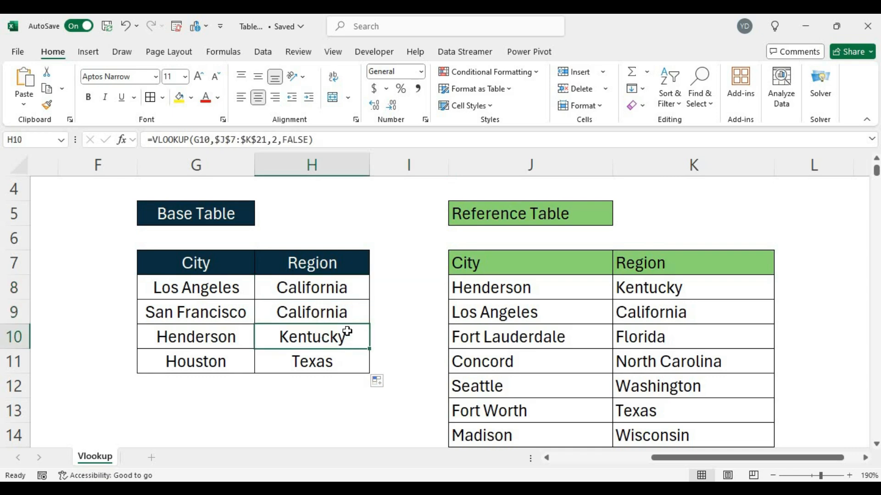
# - Compare the base table's returned regions with the matching city entries in the reference table
pyautogui.click(338, 291)
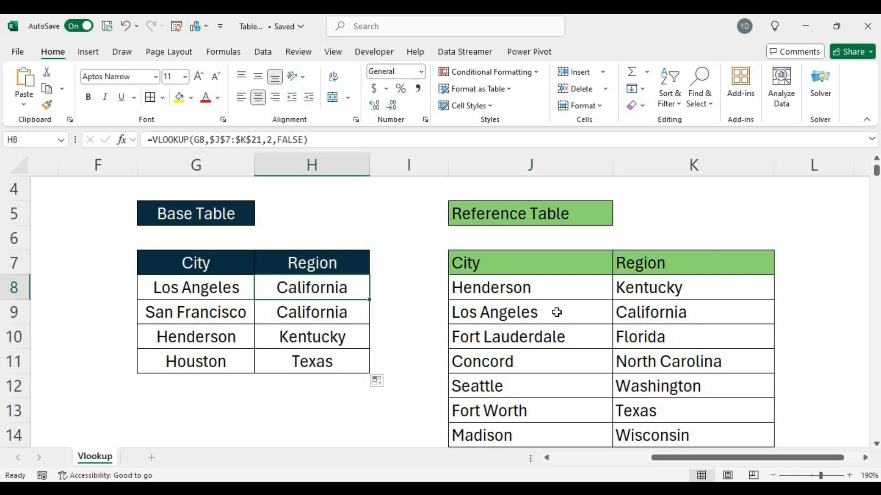
pyautogui.click(538, 315)
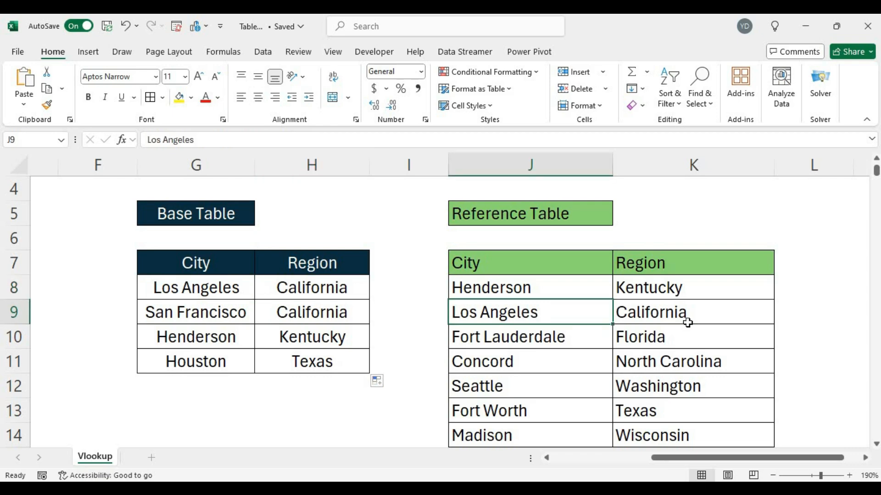
pyautogui.click(686, 319)
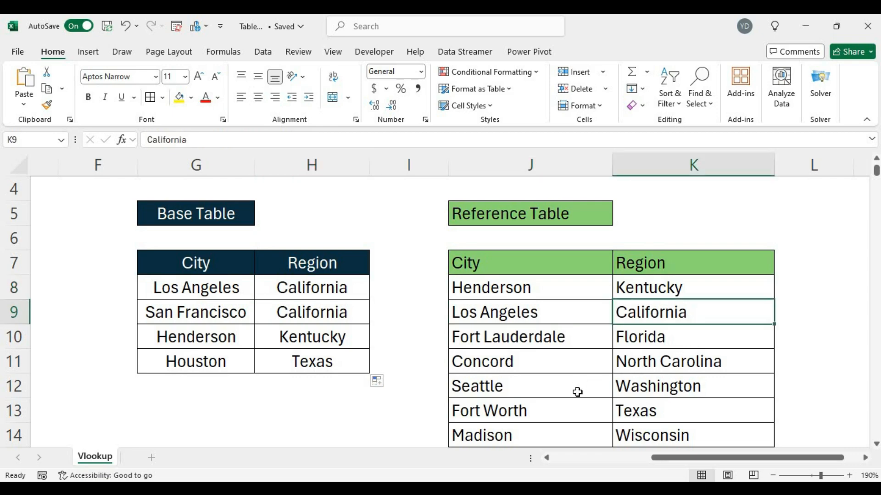
pyautogui.scroll(-1, 577, 392)
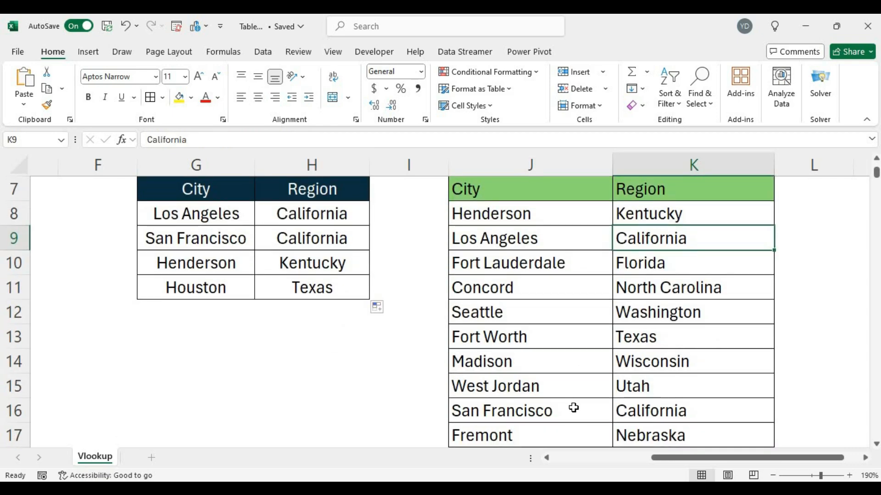
pyautogui.click(573, 213)
pyautogui.click(664, 218)
pyautogui.scroll(-3, 596, 403)
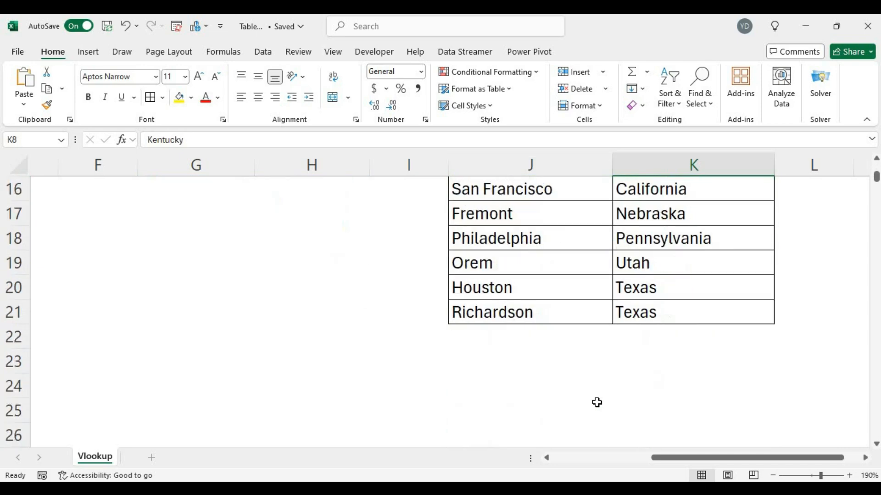
pyautogui.scroll(5, 477, 310)
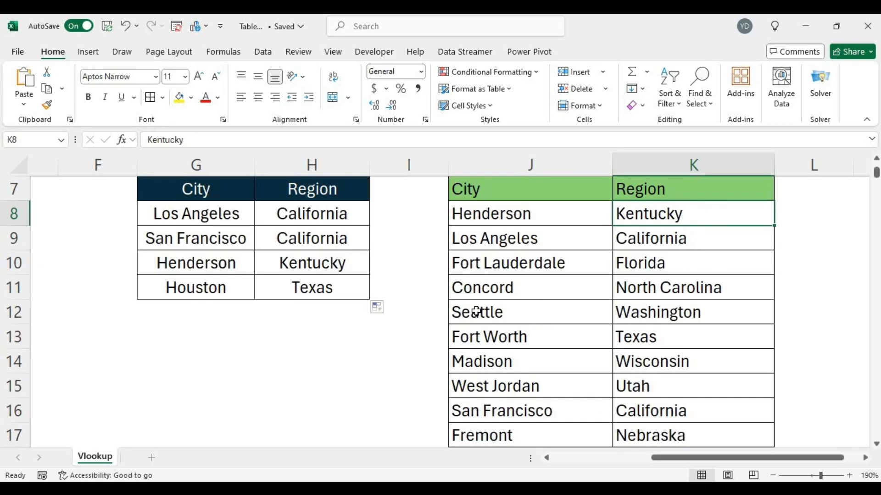
pyautogui.scroll(-1, 475, 312)
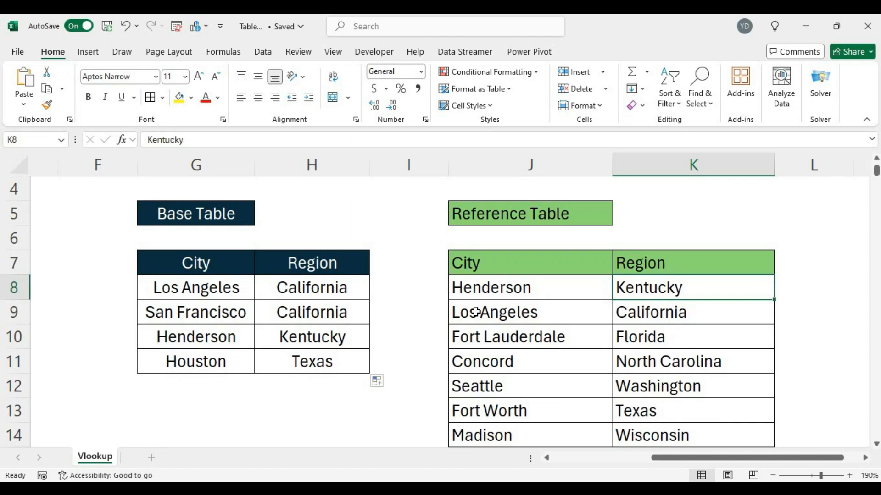